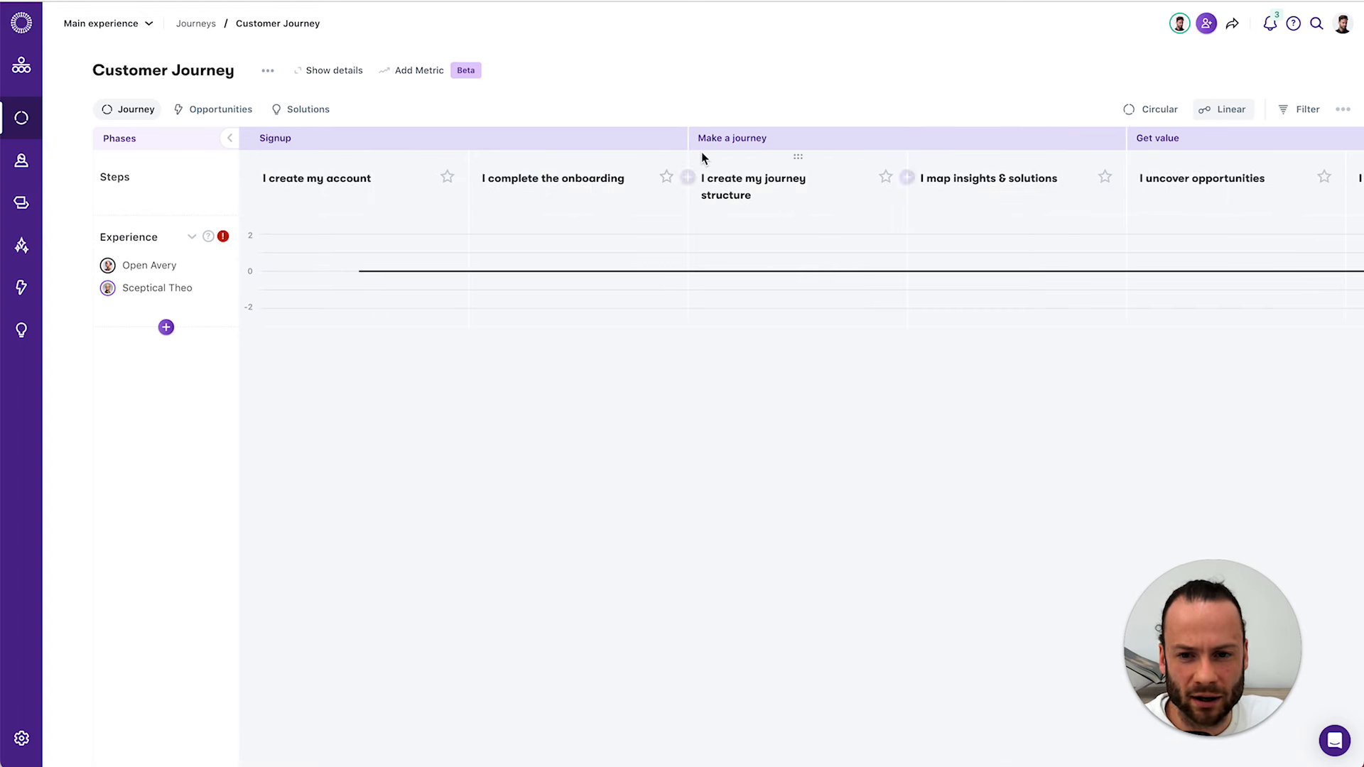
Step: Add an Insights lane to the Customer Journey map, keeping its default title
scroll(691, 213, right, 3)
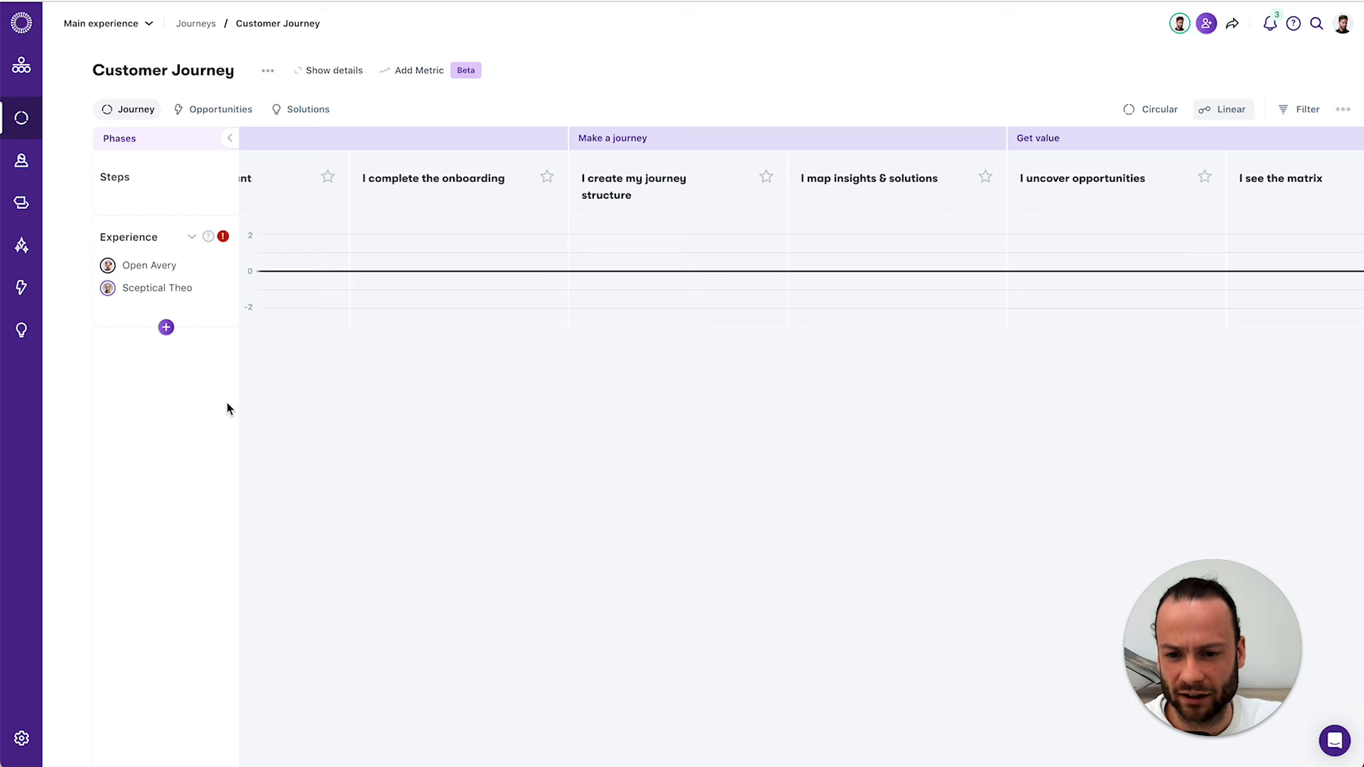
click(166, 329)
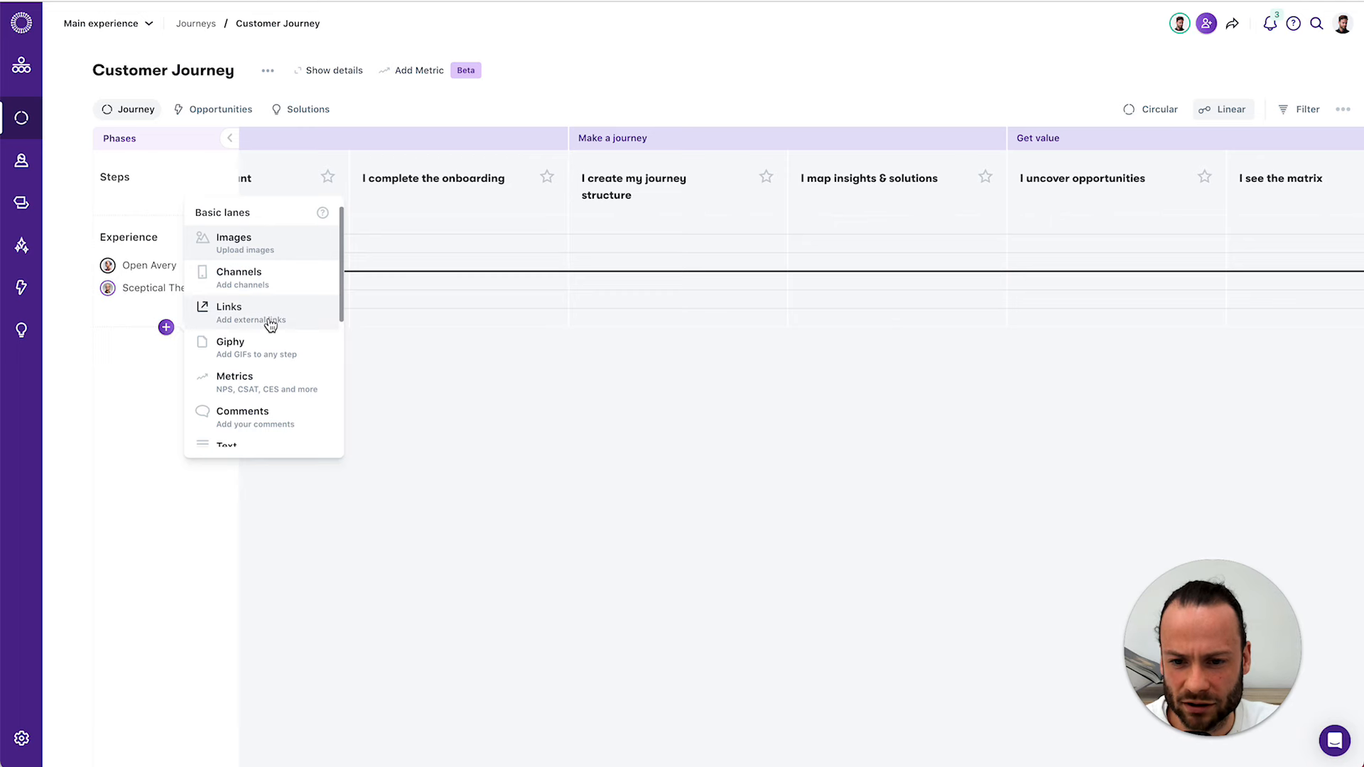
scroll(268, 326, down, 3)
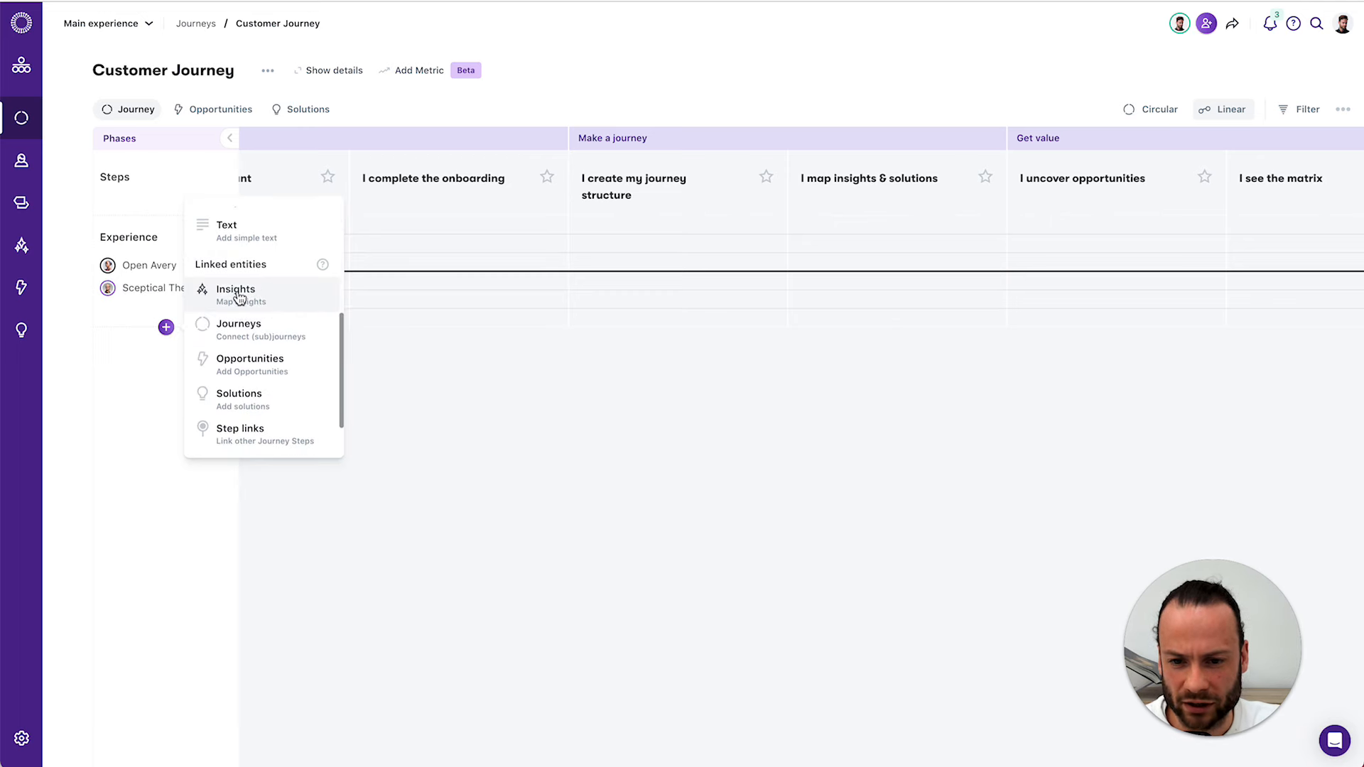
click(242, 303)
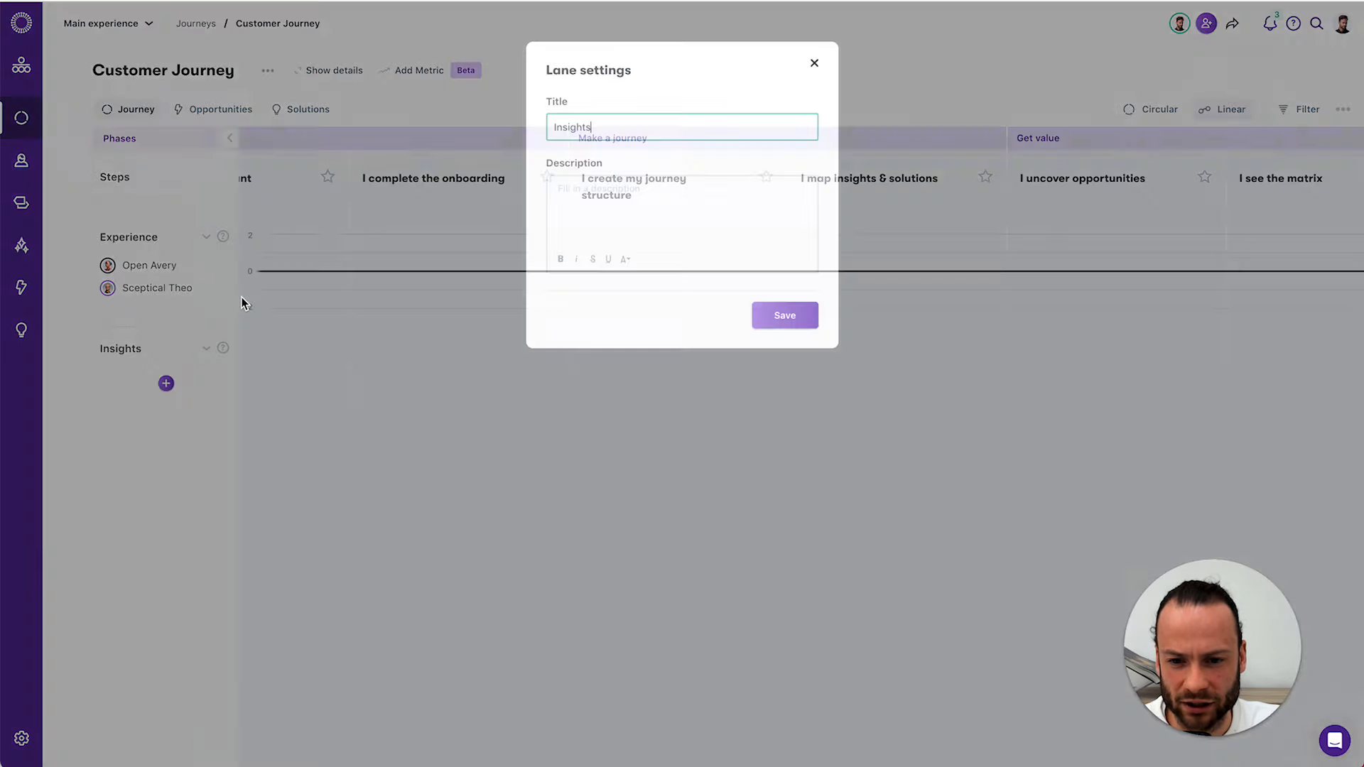
click(798, 317)
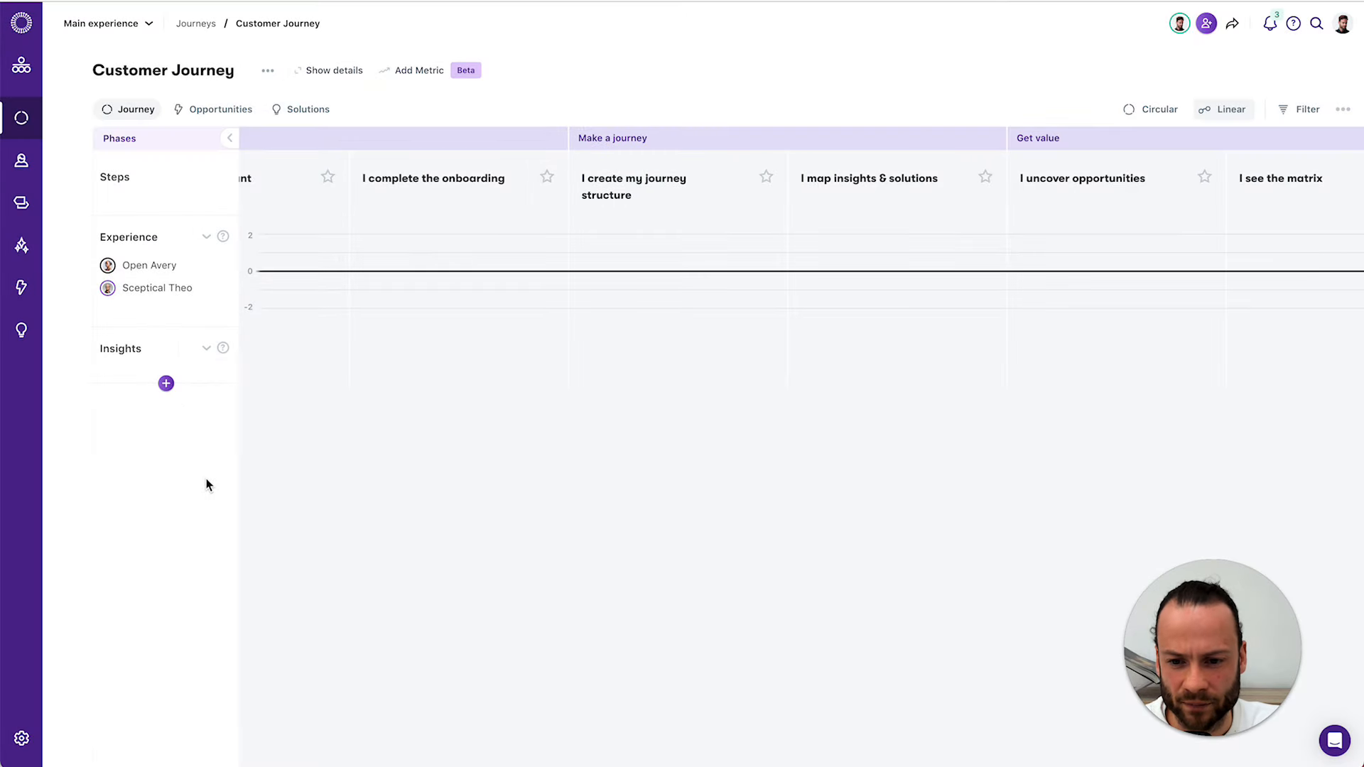
Step: Add a Solutions lane below the Insights lane, keeping its default title
click(166, 384)
scroll(256, 425, down, 4)
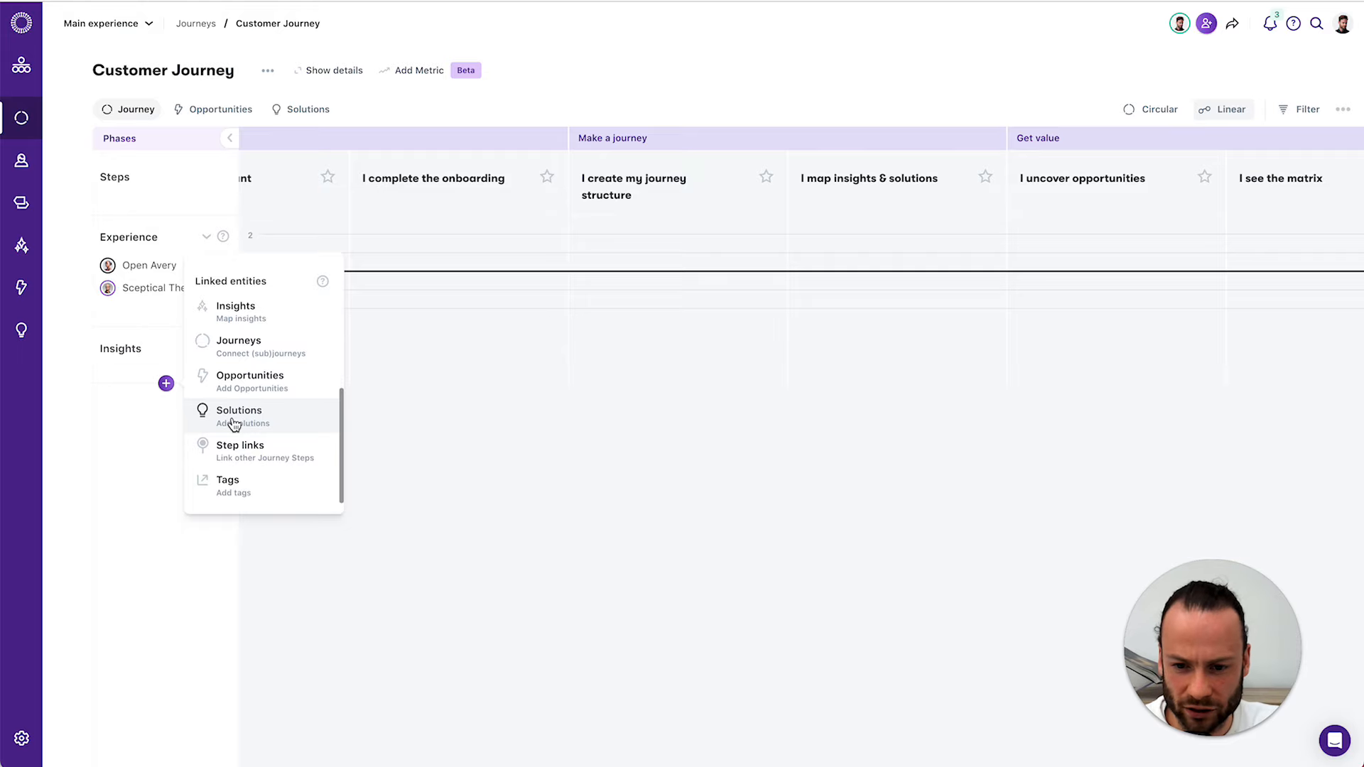
click(234, 423)
click(788, 319)
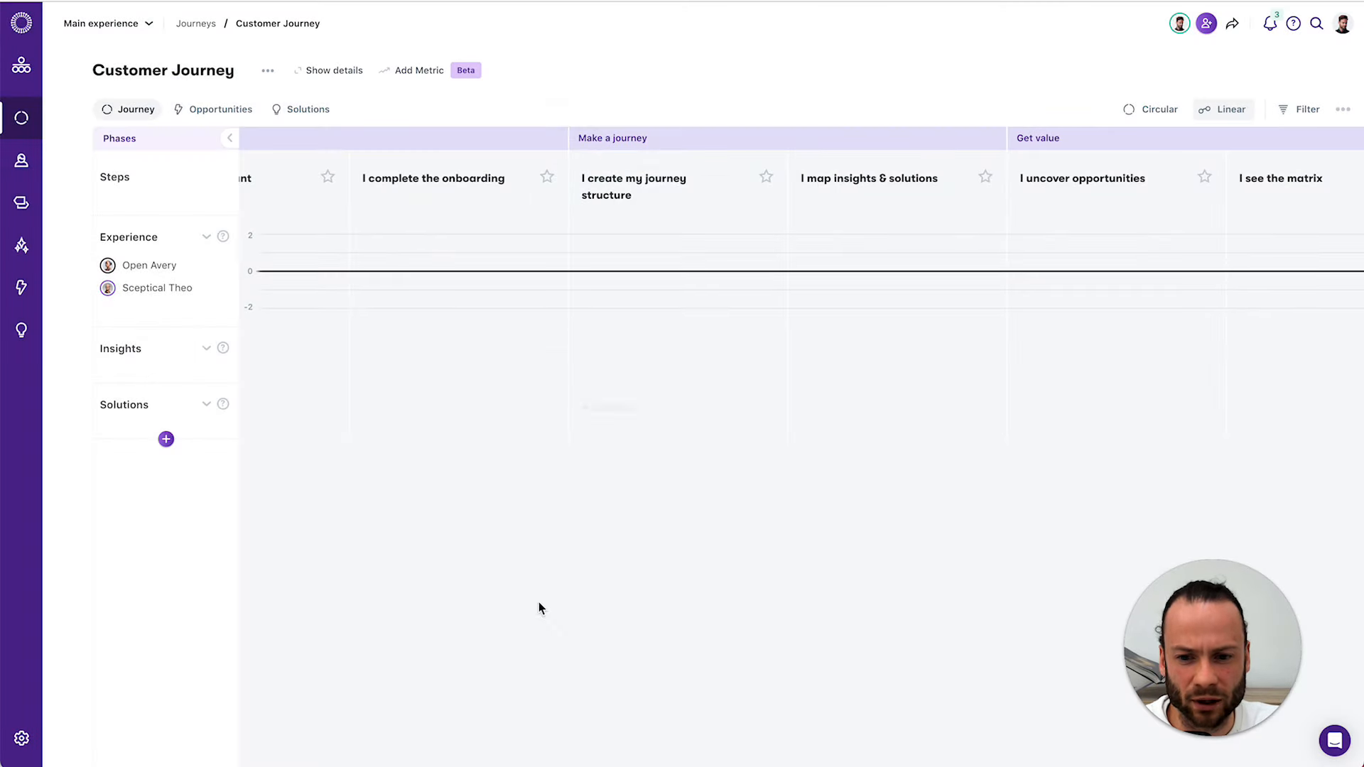
Step: Add an Opportunities lane below the Solutions lane, keeping its default title
click(167, 439)
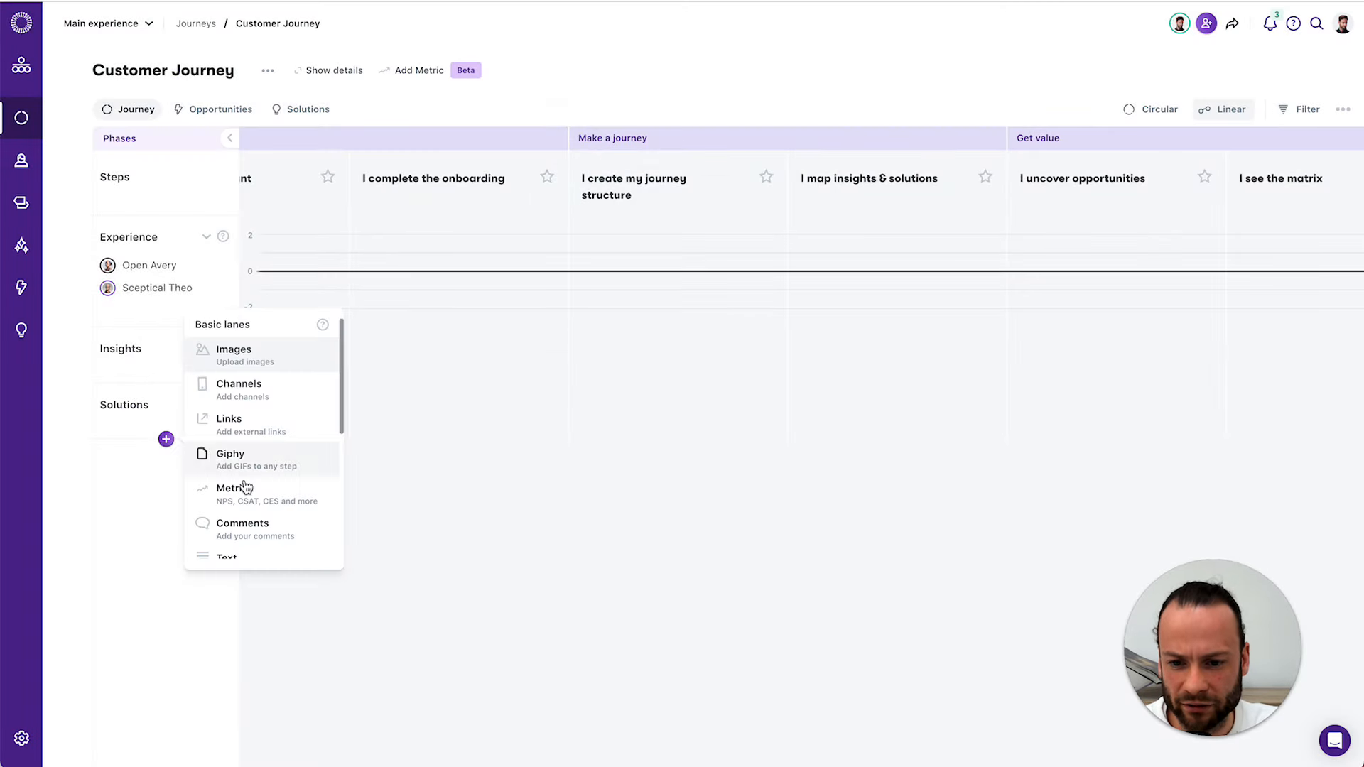
scroll(284, 493, down, 1)
scroll(284, 493, down, 5)
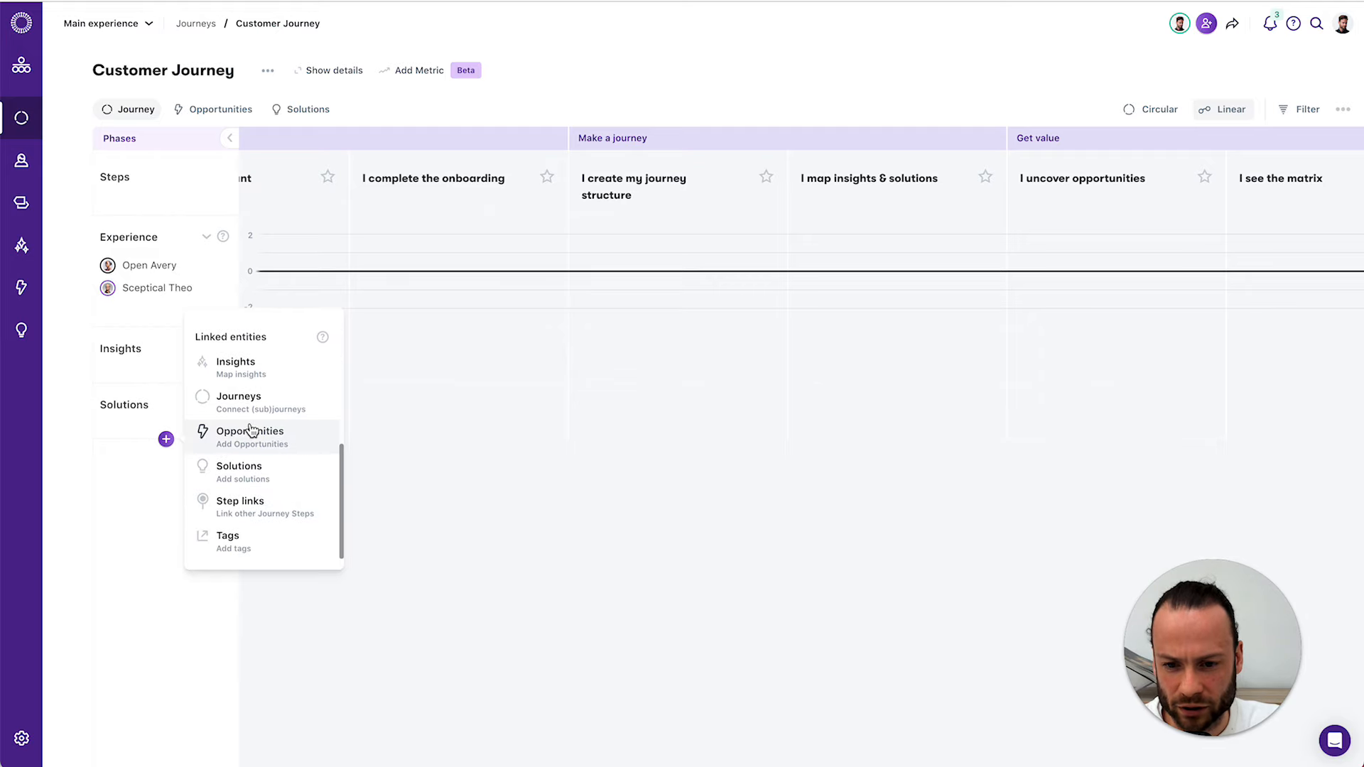
click(251, 438)
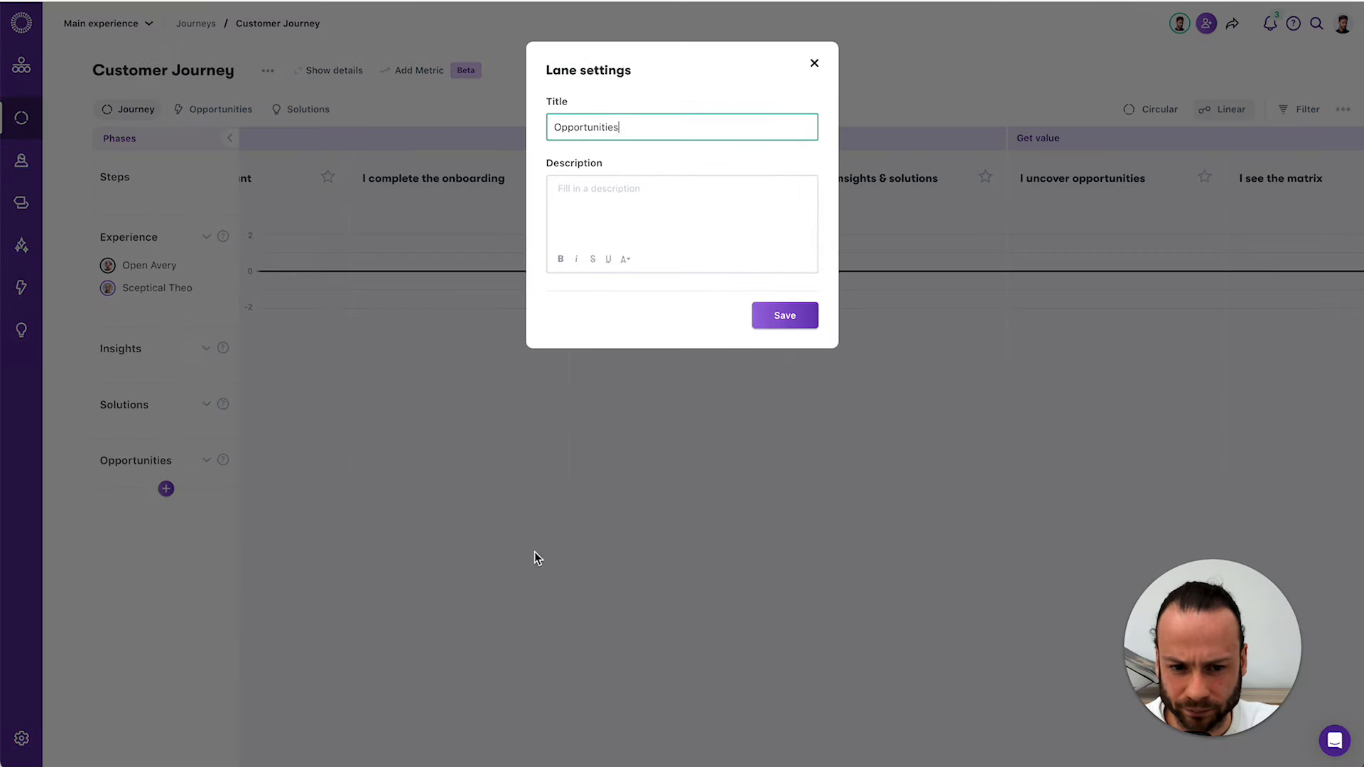
click(775, 321)
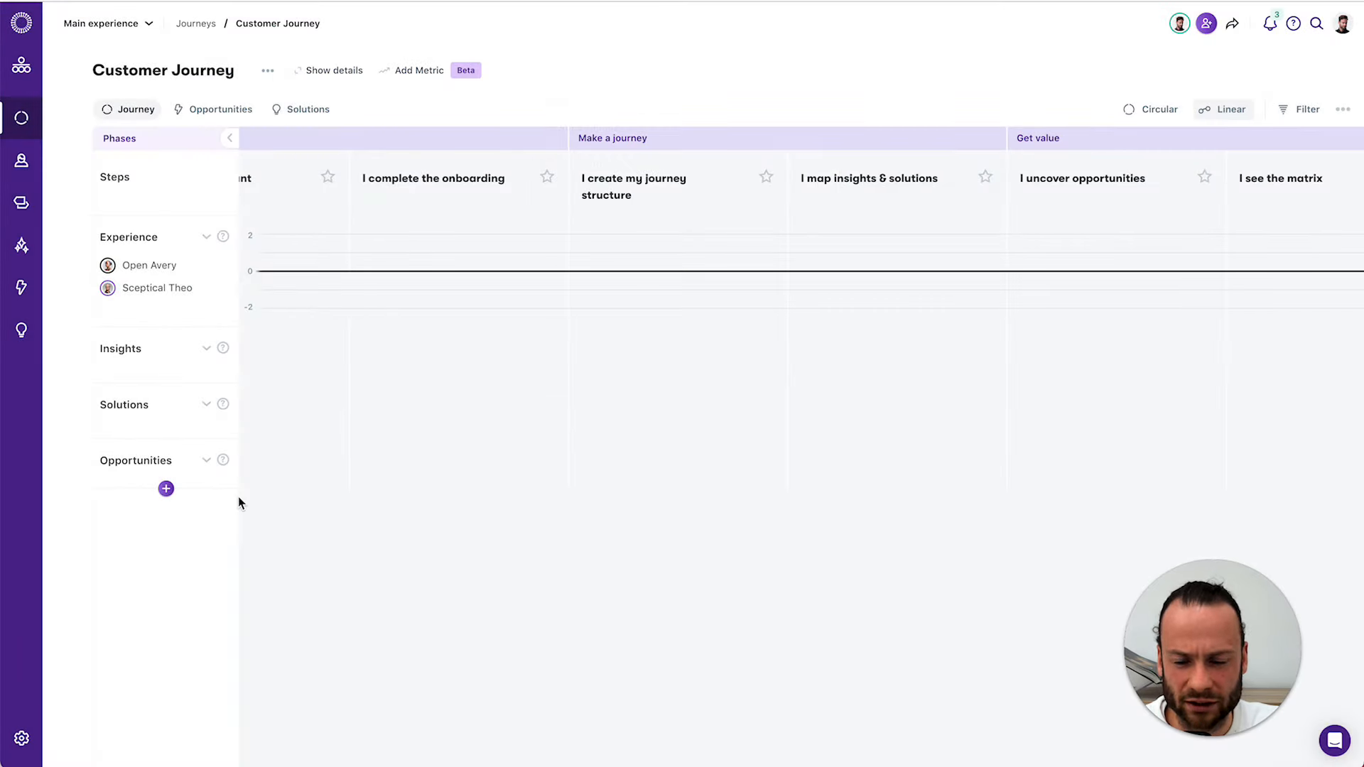
Step: Create an insight titled "Brand new insight" in the Insights lane under the step "I create my journey structure"
scroll(562, 342, left, 2)
scroll(563, 343, right, 4)
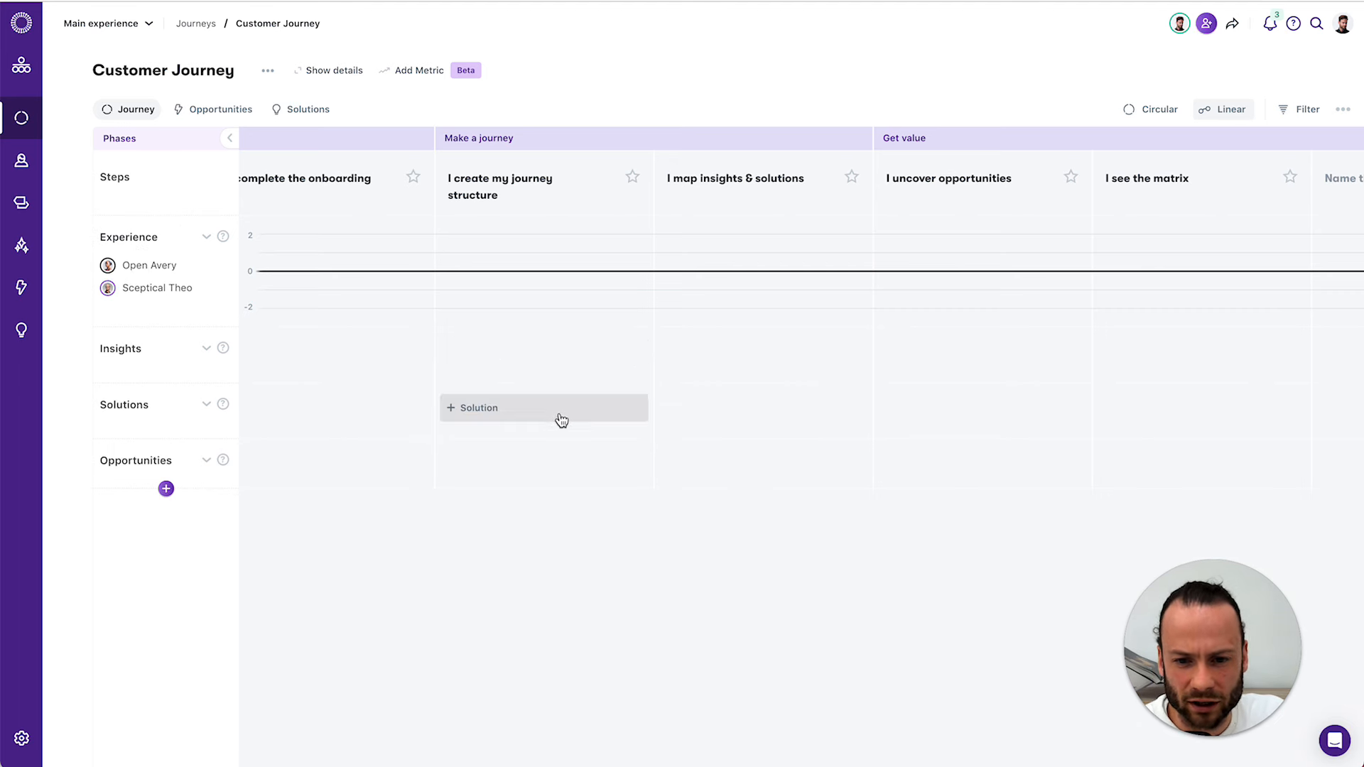
click(551, 363)
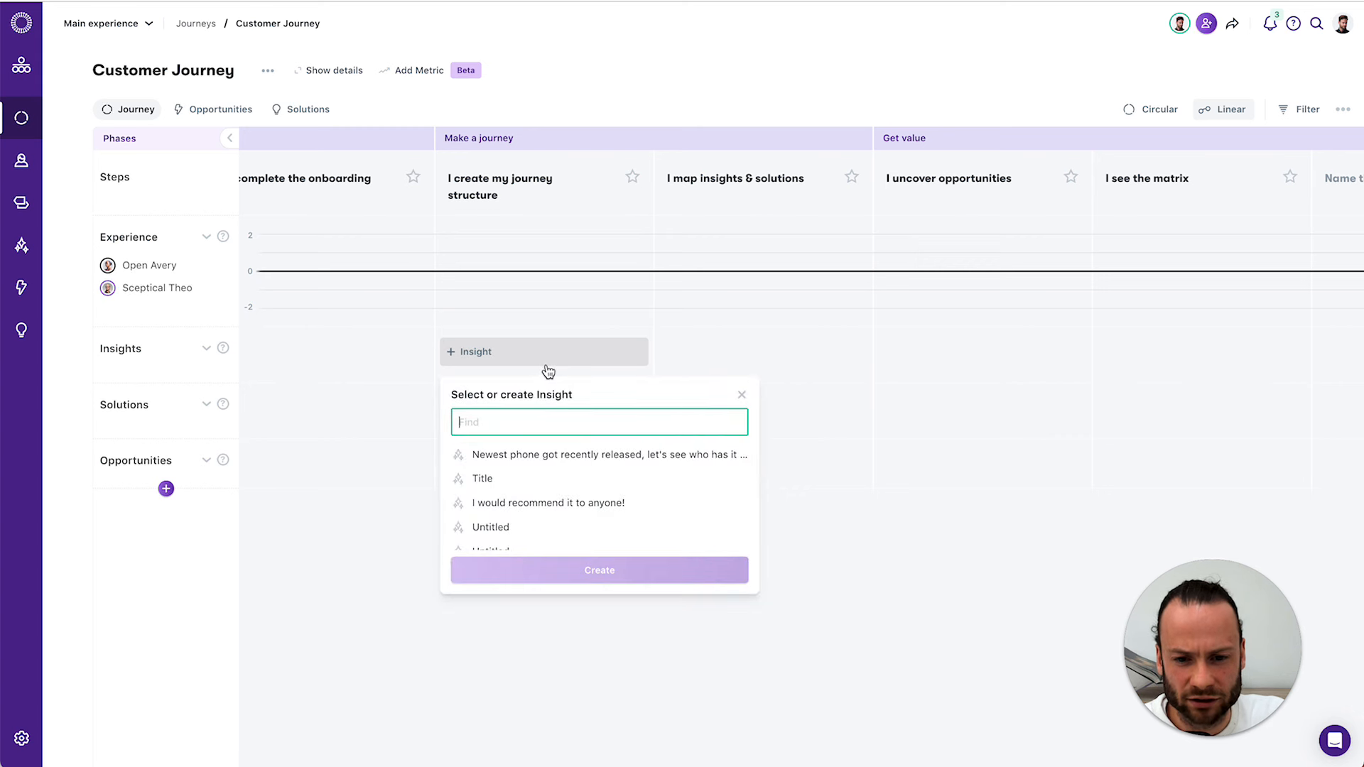
text(Brand n)
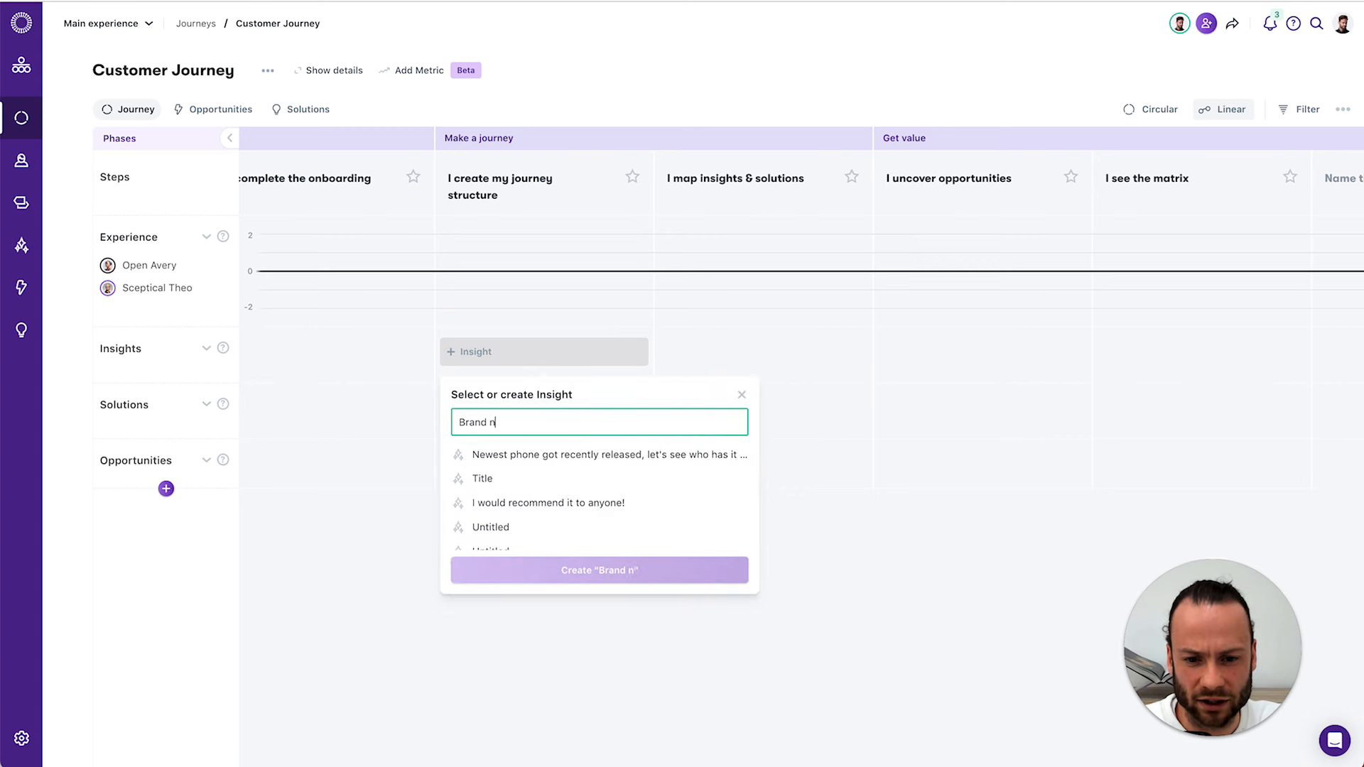
text(ew insight)
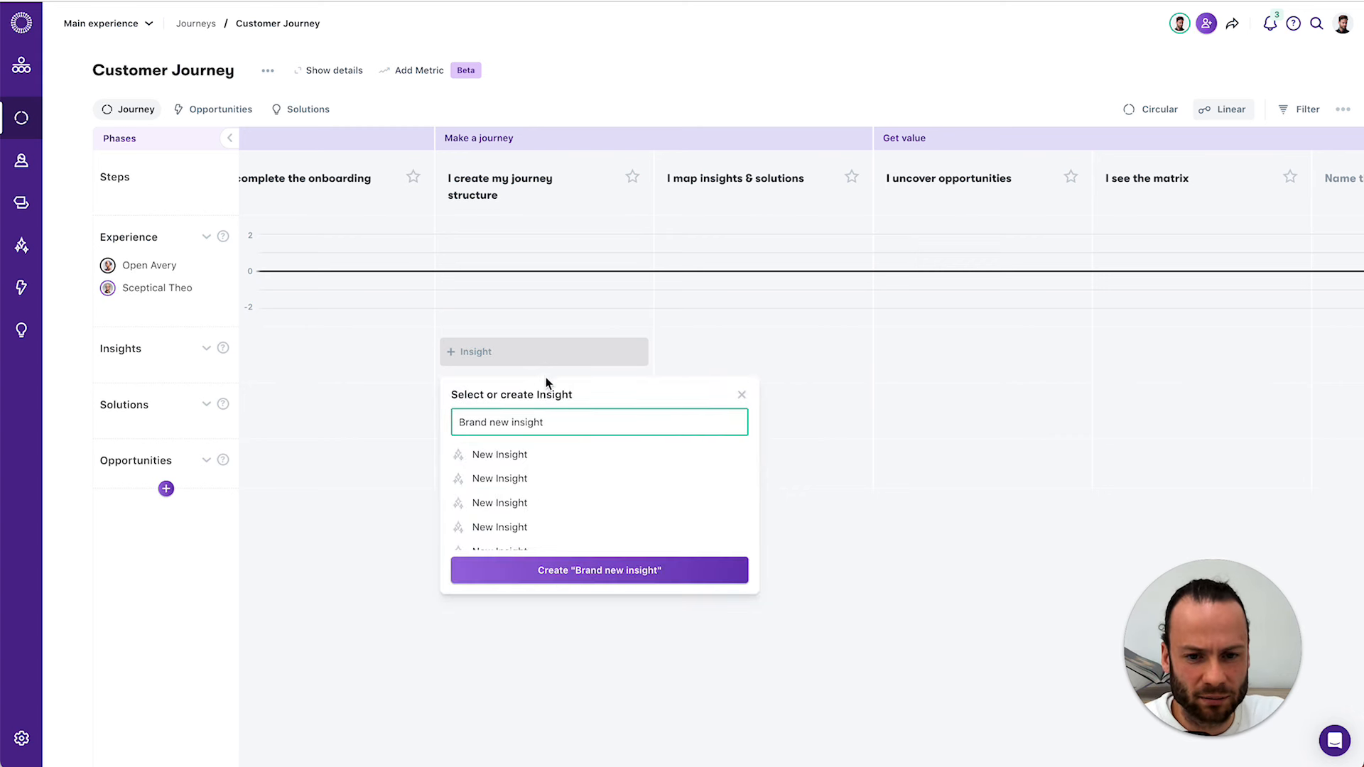
click(517, 579)
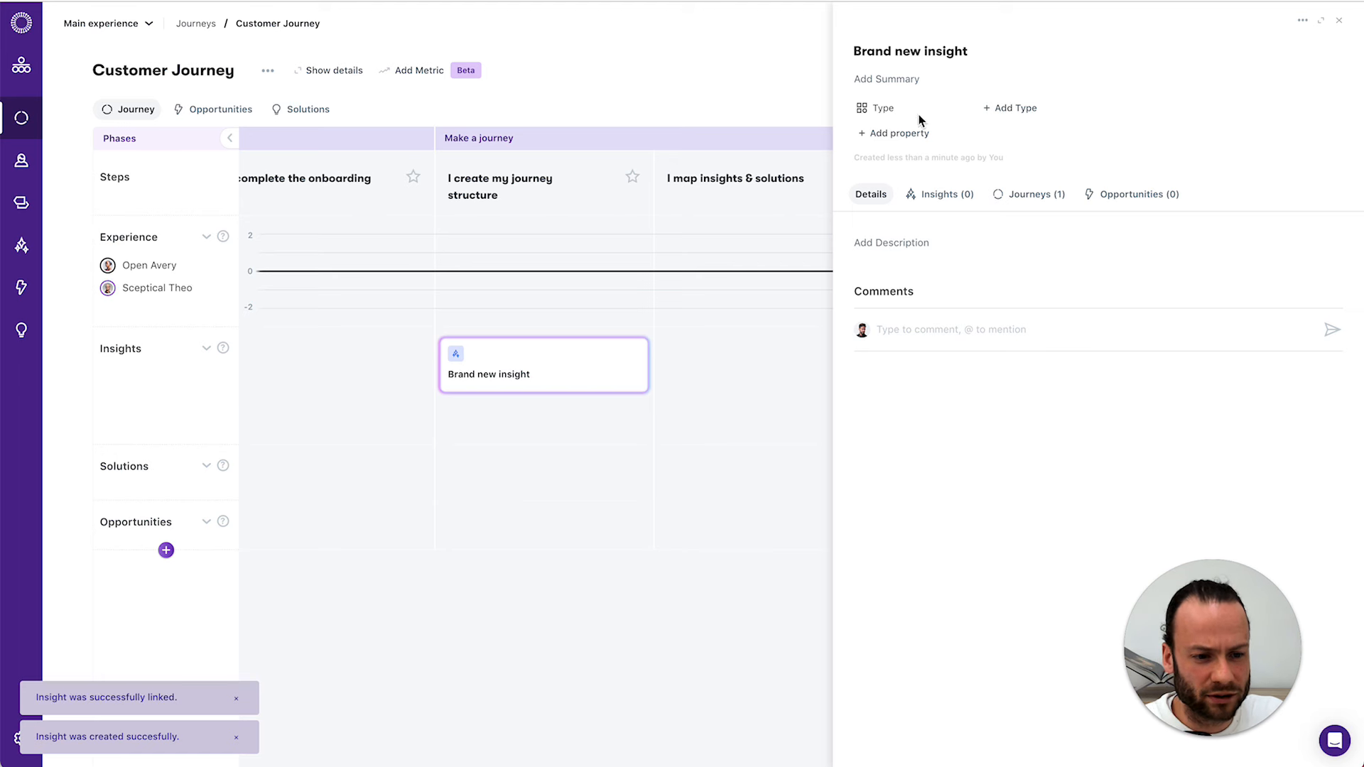
Step: Set the Brand new insight's type to Gain and assign it the persona Open Avery
click(995, 114)
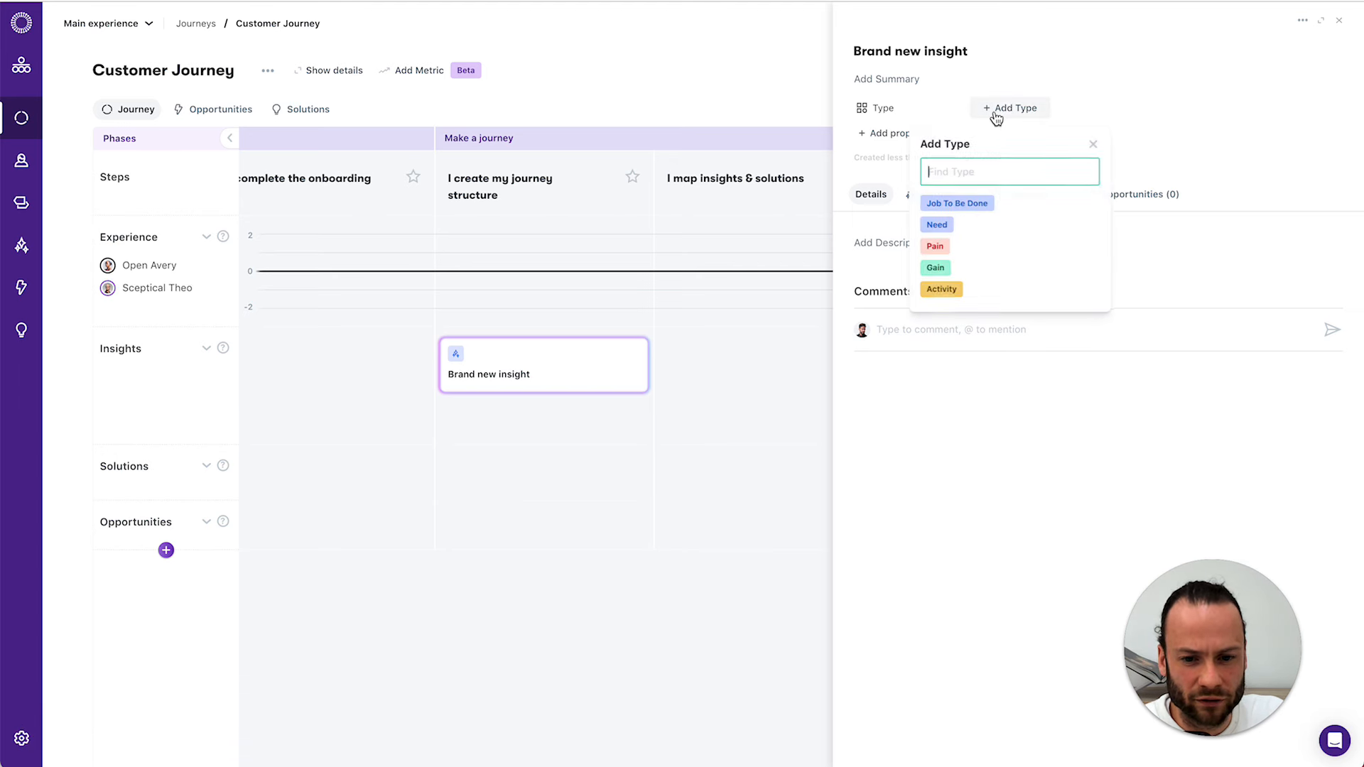
click(937, 274)
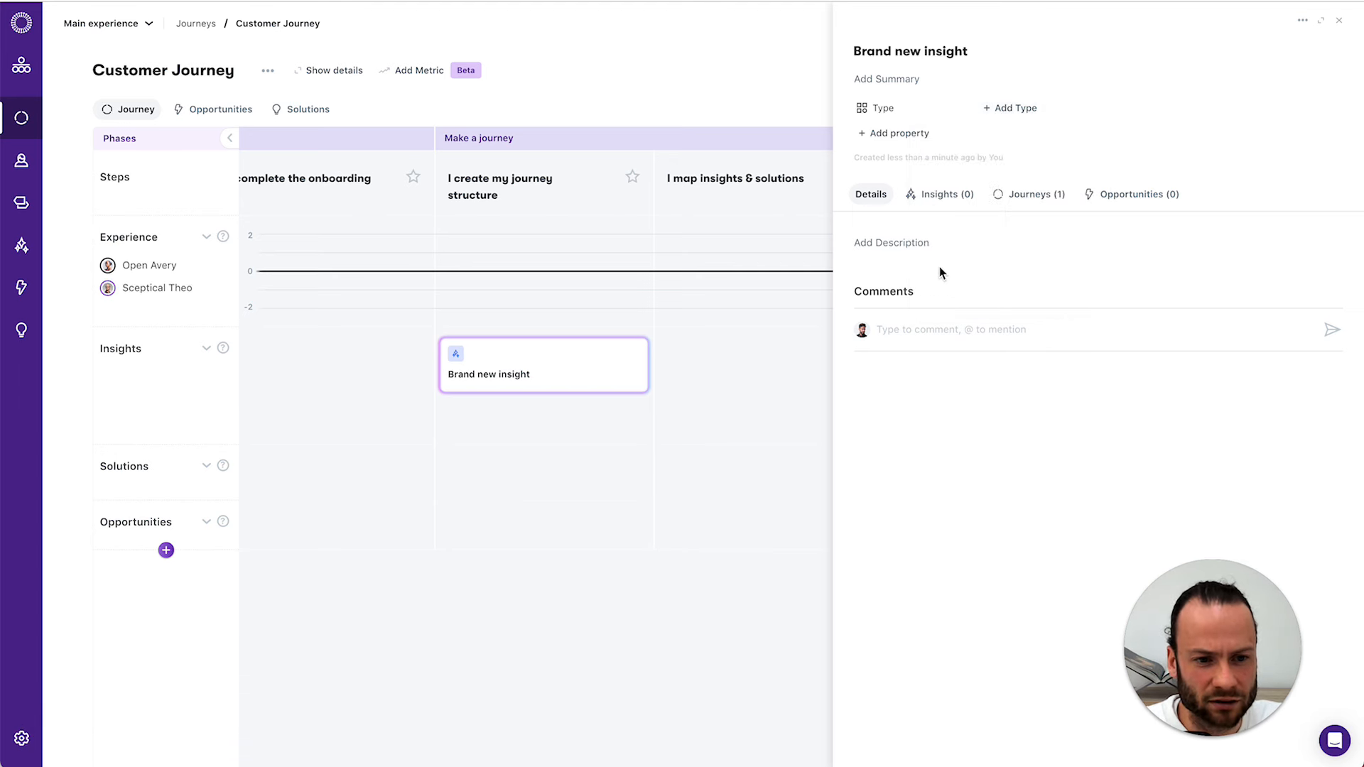
click(896, 135)
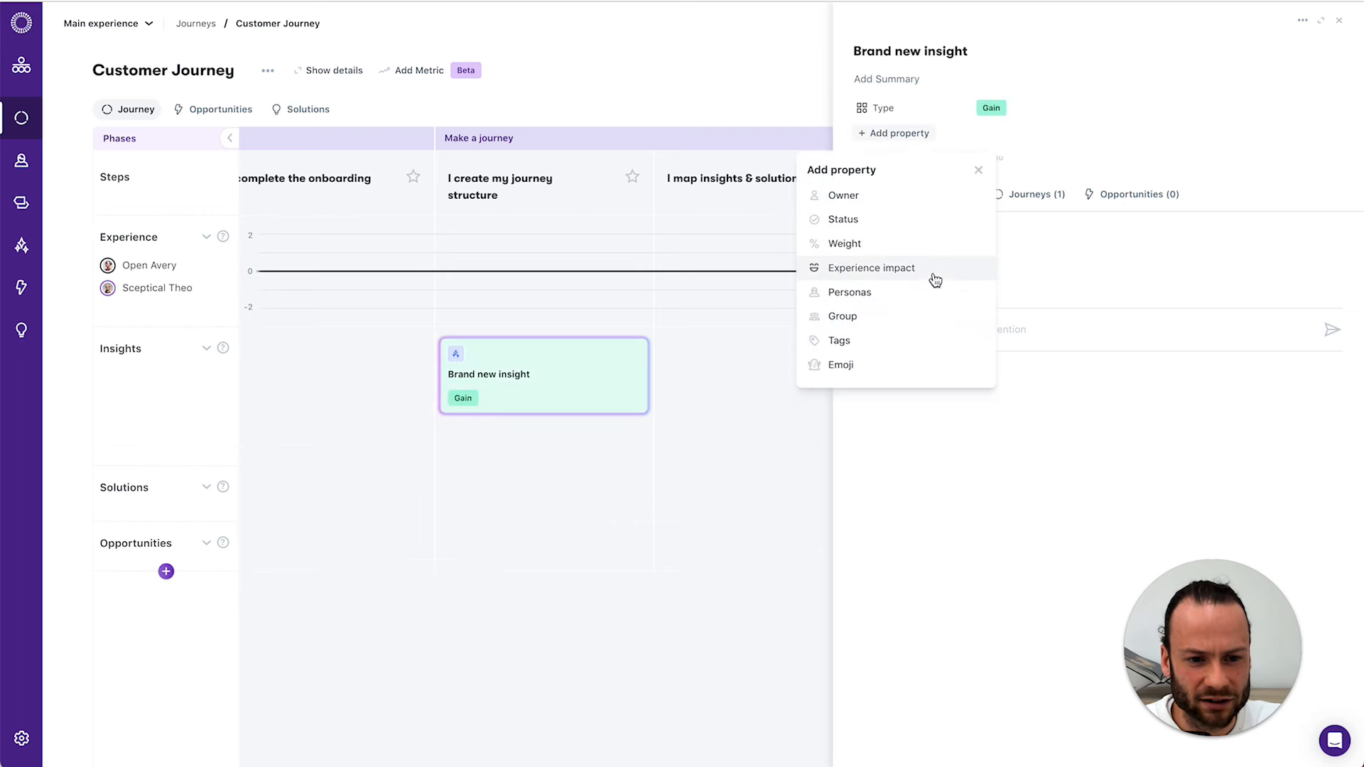
click(854, 293)
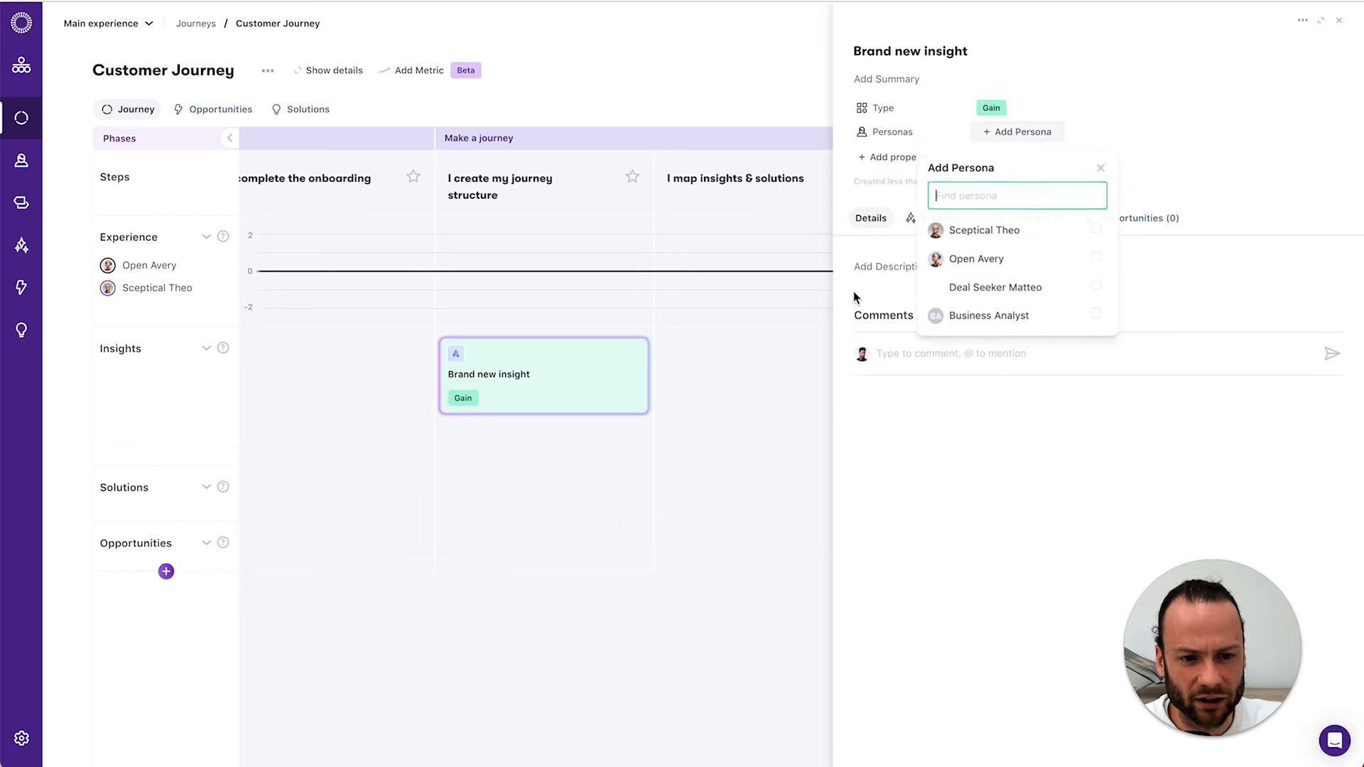
click(1023, 263)
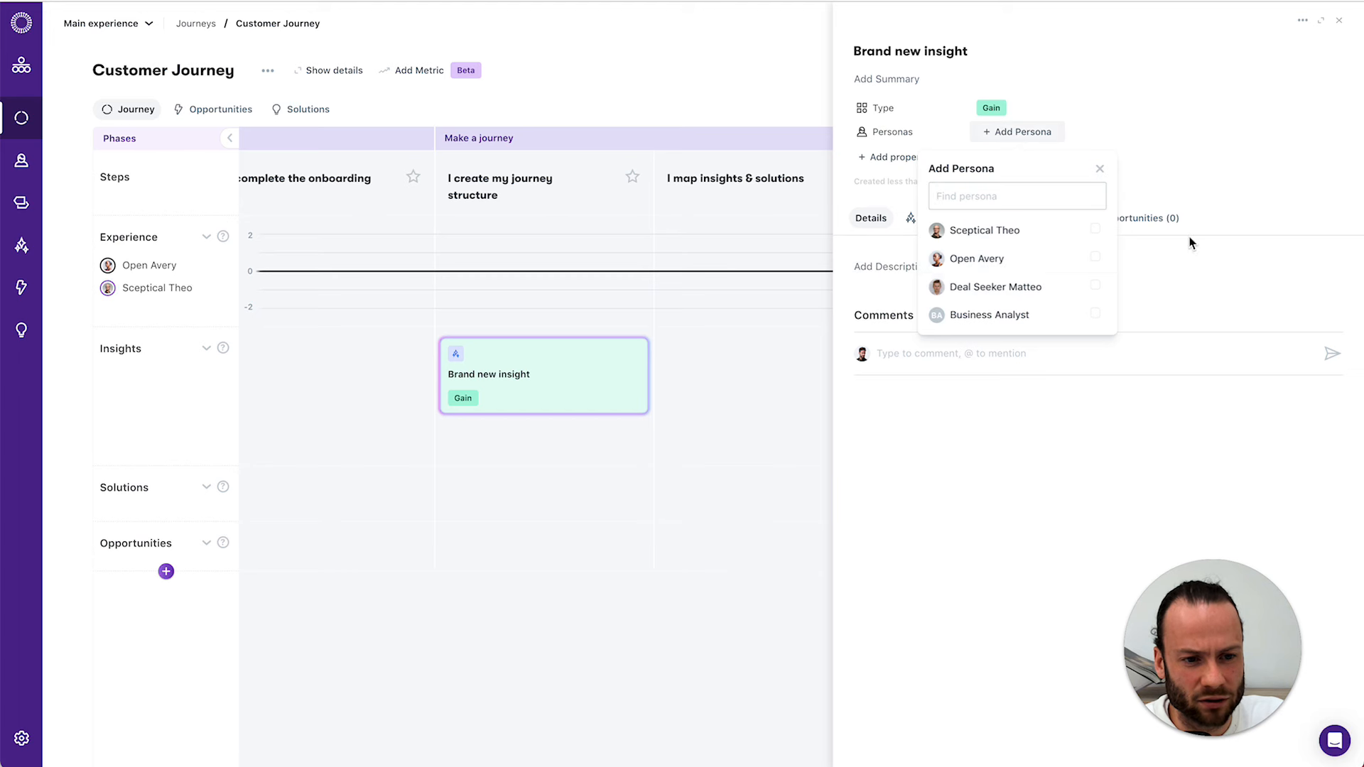
click(1099, 170)
Step: Add the Experience impact property to the Brand new insight and set it to 1
click(899, 159)
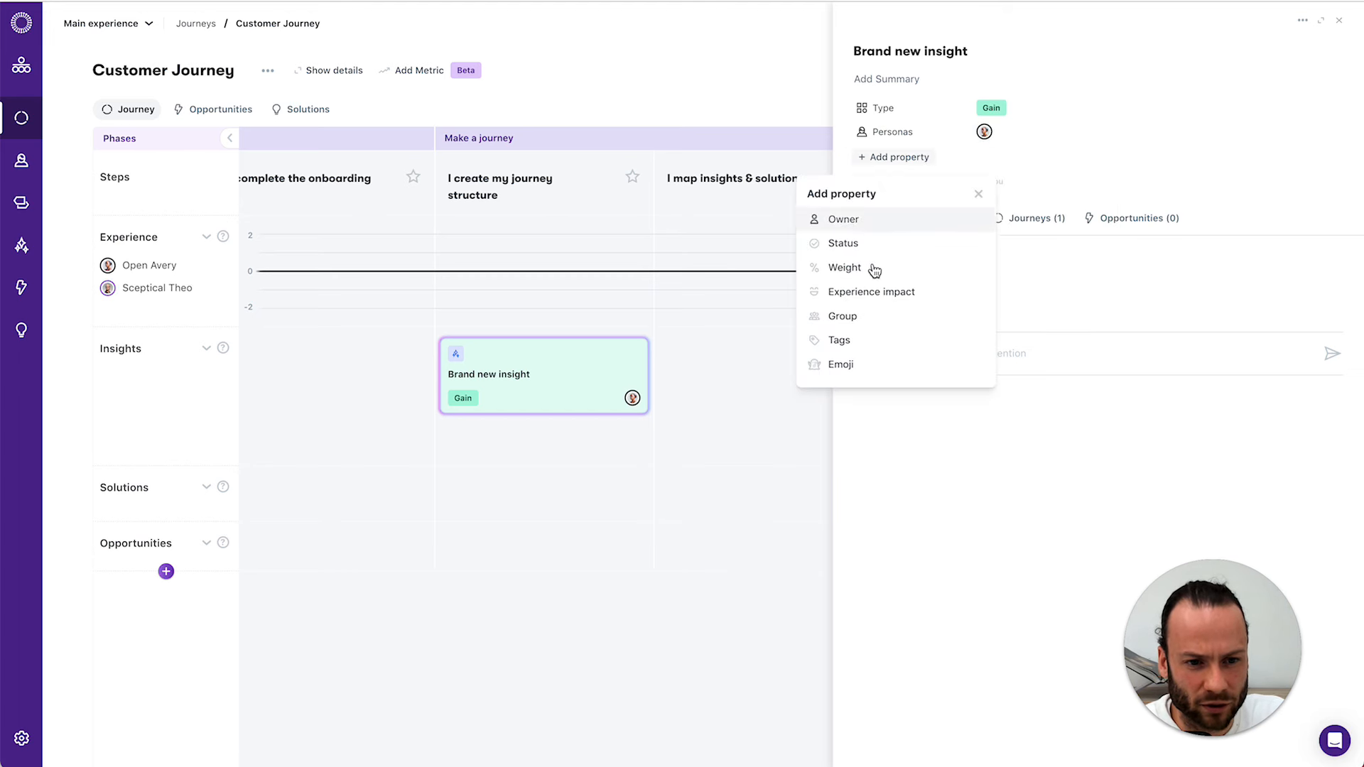
click(885, 294)
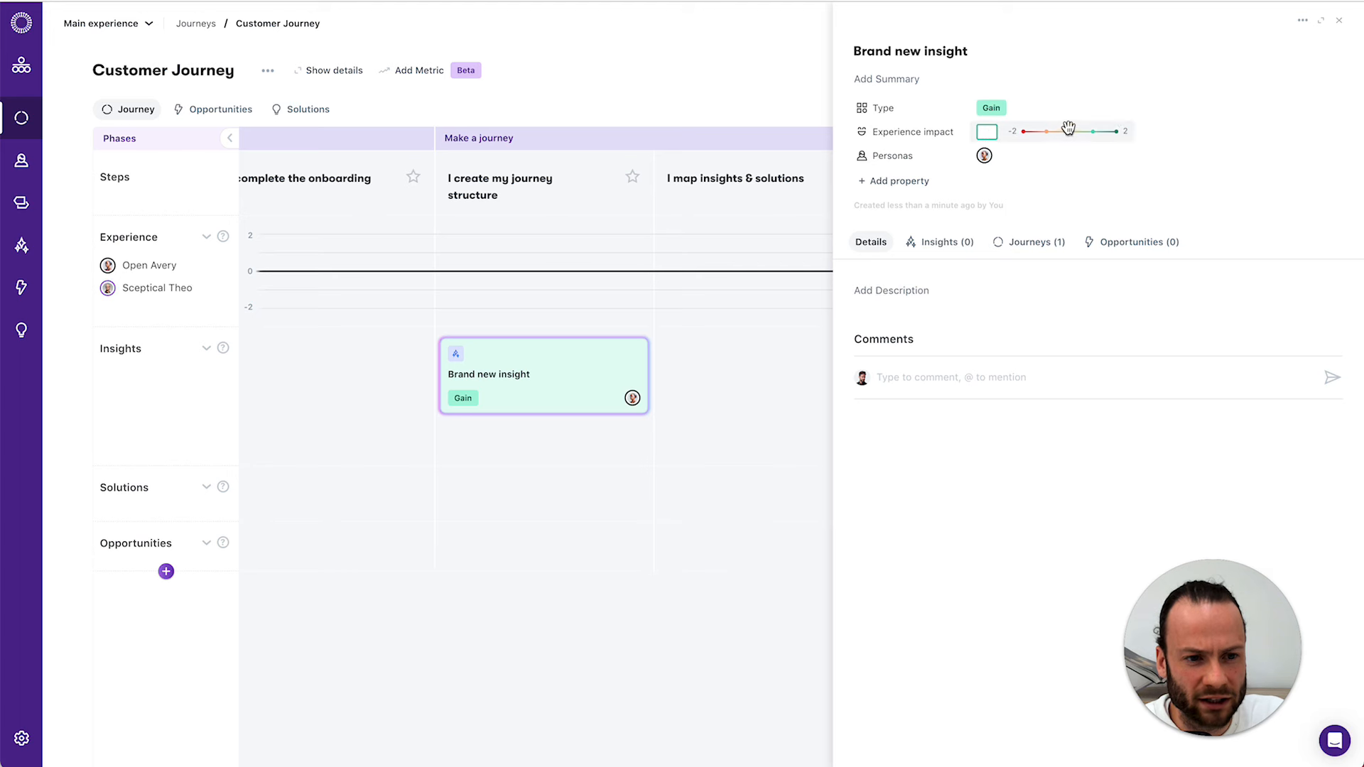
click(1092, 132)
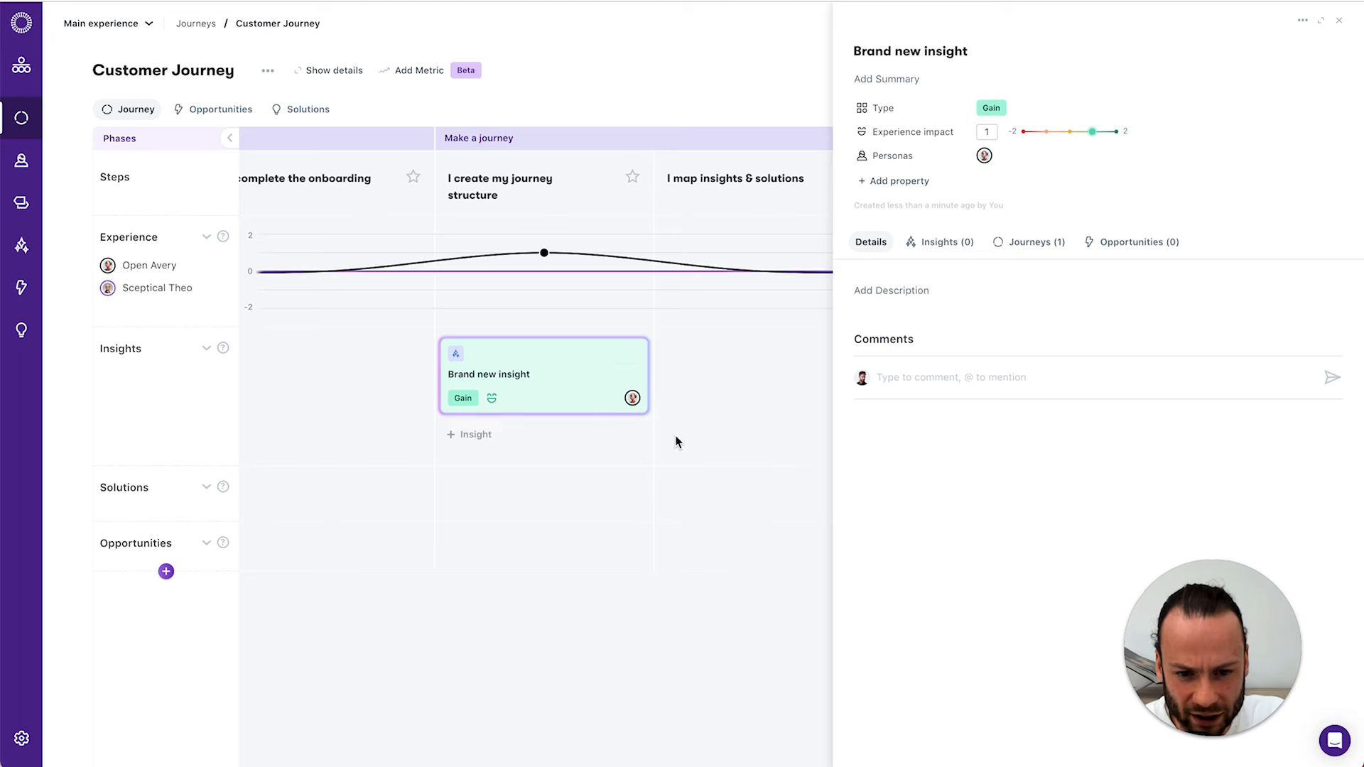
mouse_move(545, 254)
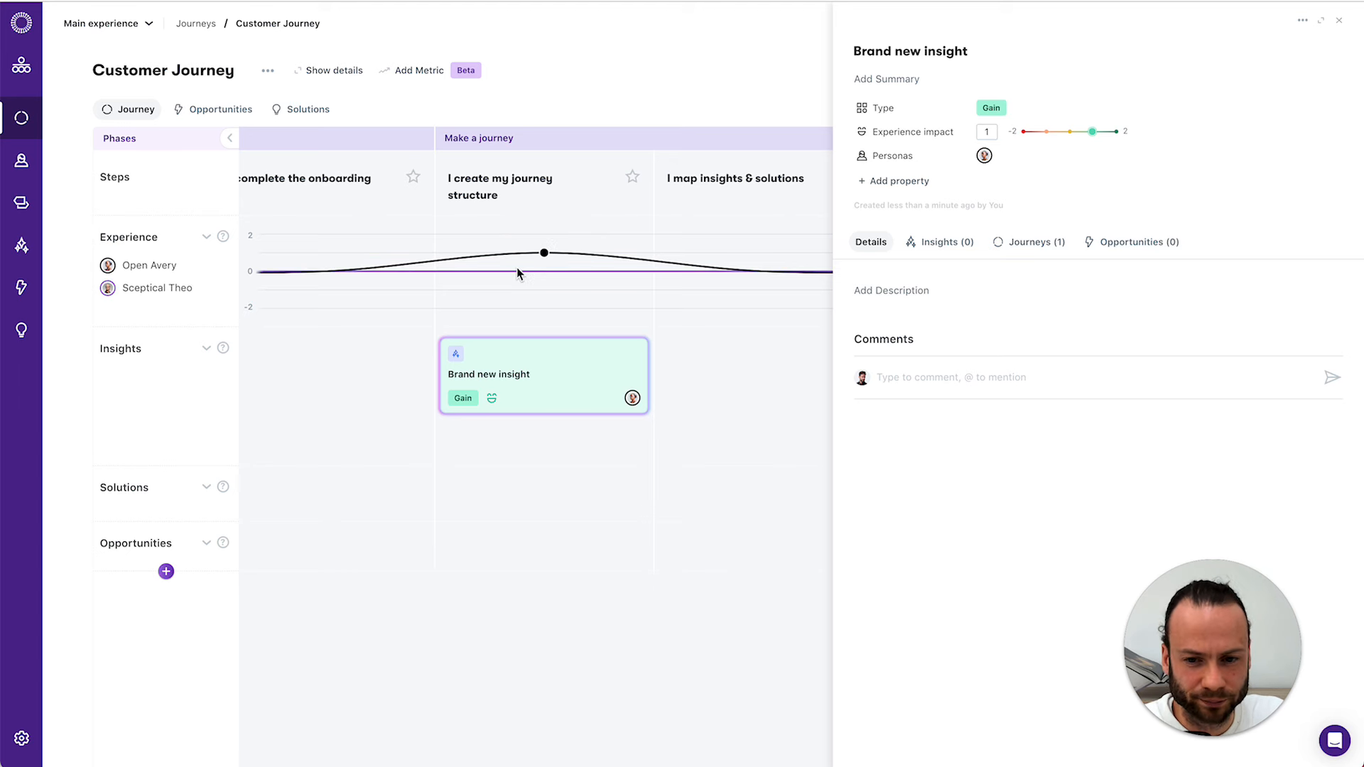
Step: Create a second insight titled "Negative insight" under the step "I create my journey structure"
click(473, 434)
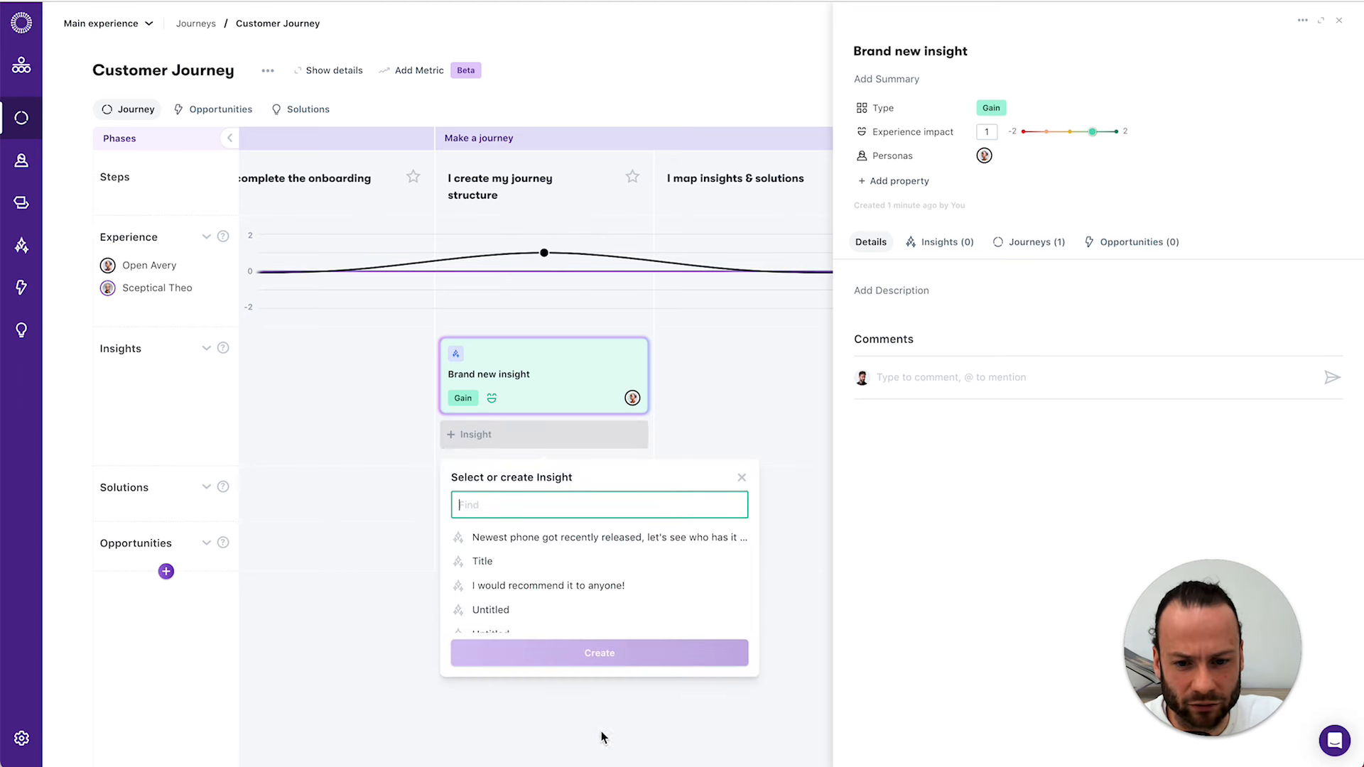
text(N)
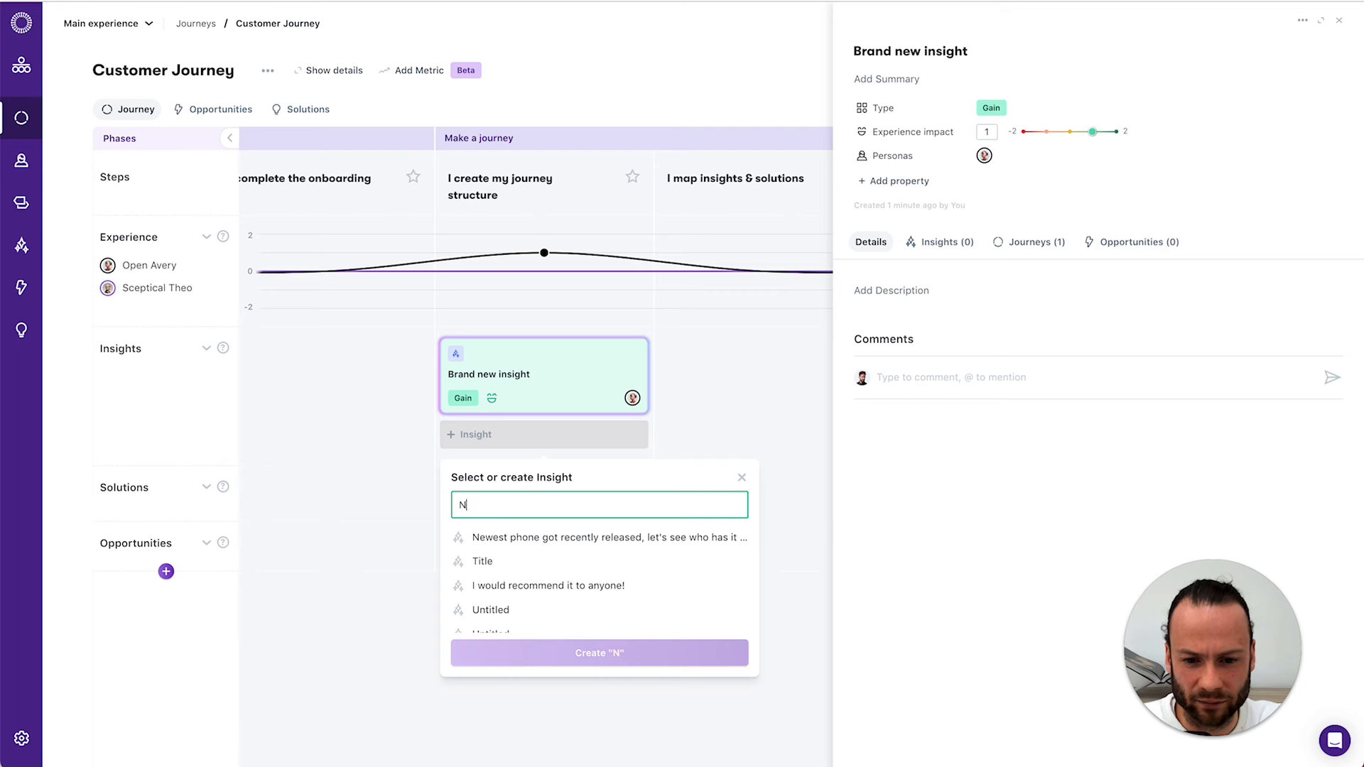
text(egative insight)
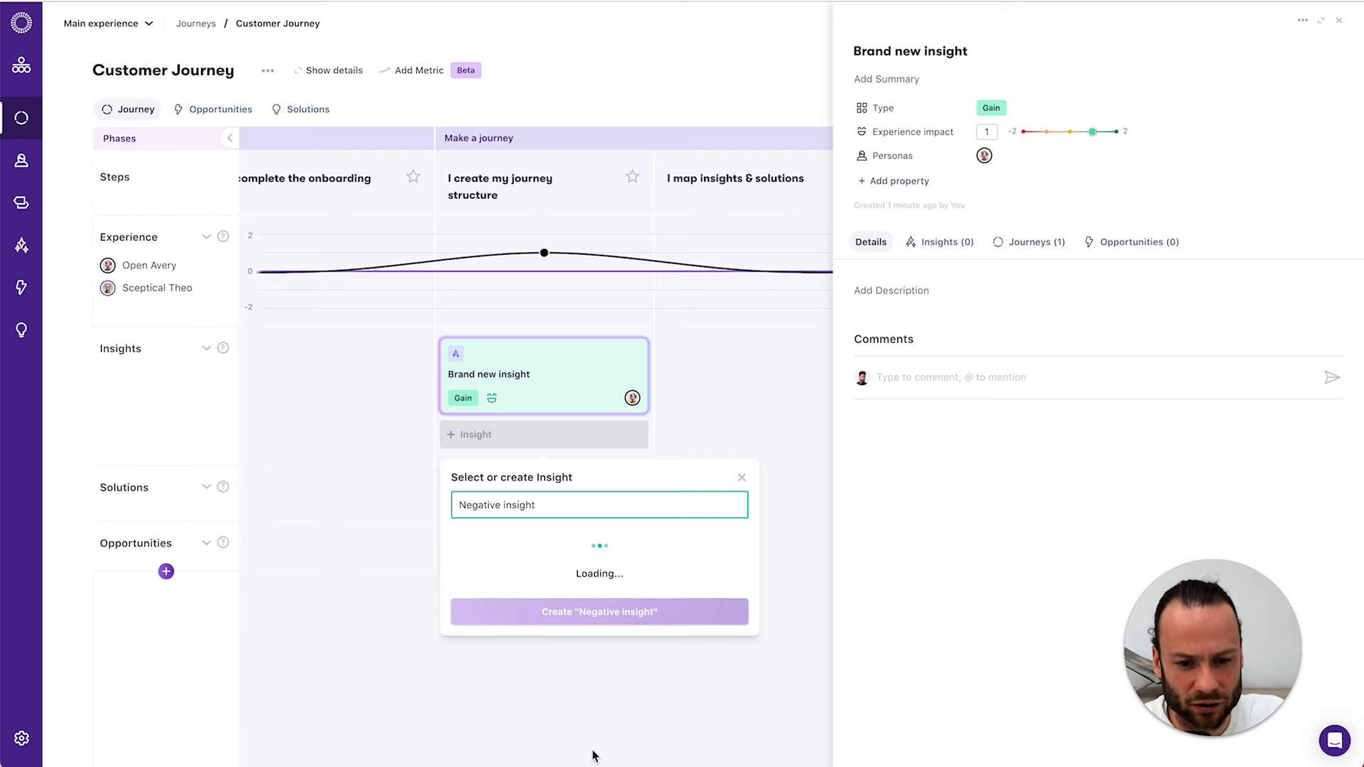
click(590, 652)
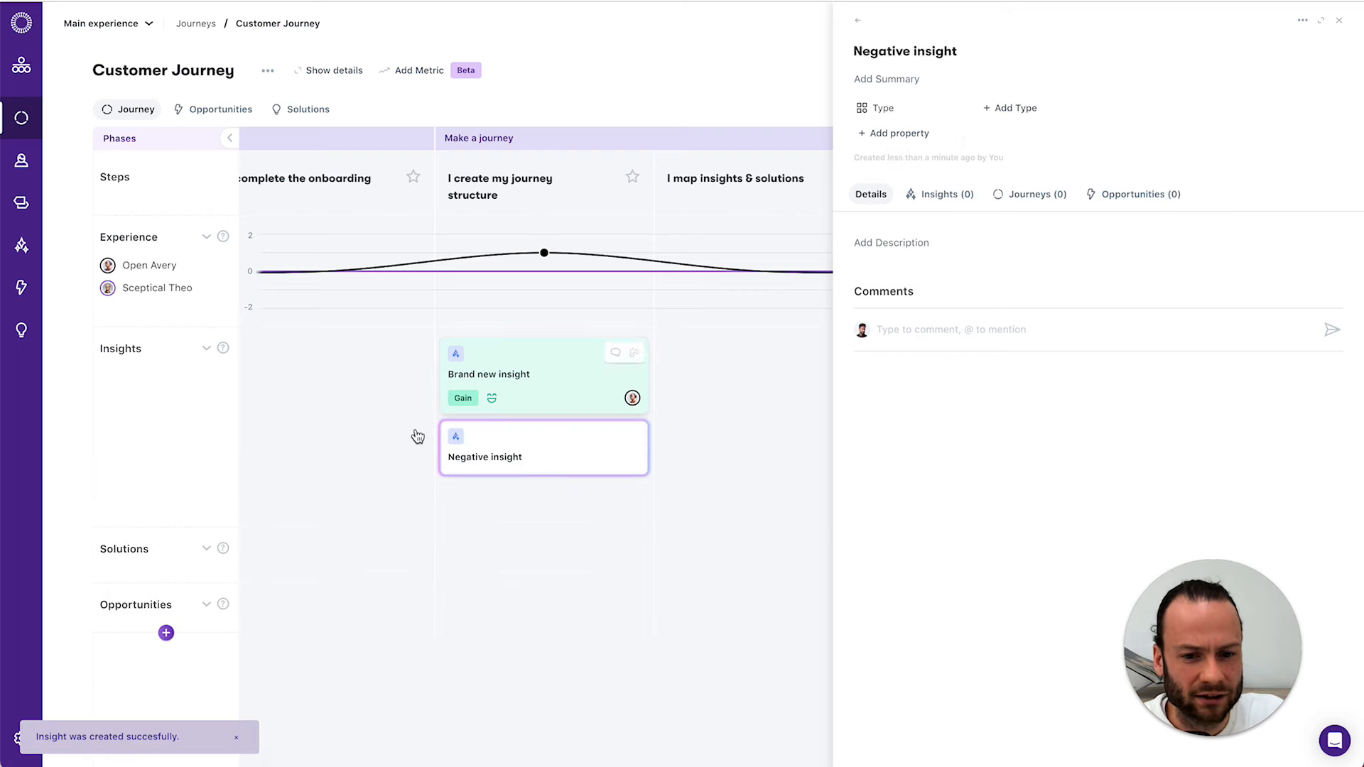
Step: Set the Negative insight's type to Pain and assign it the persona Sceptical Theo
click(1016, 108)
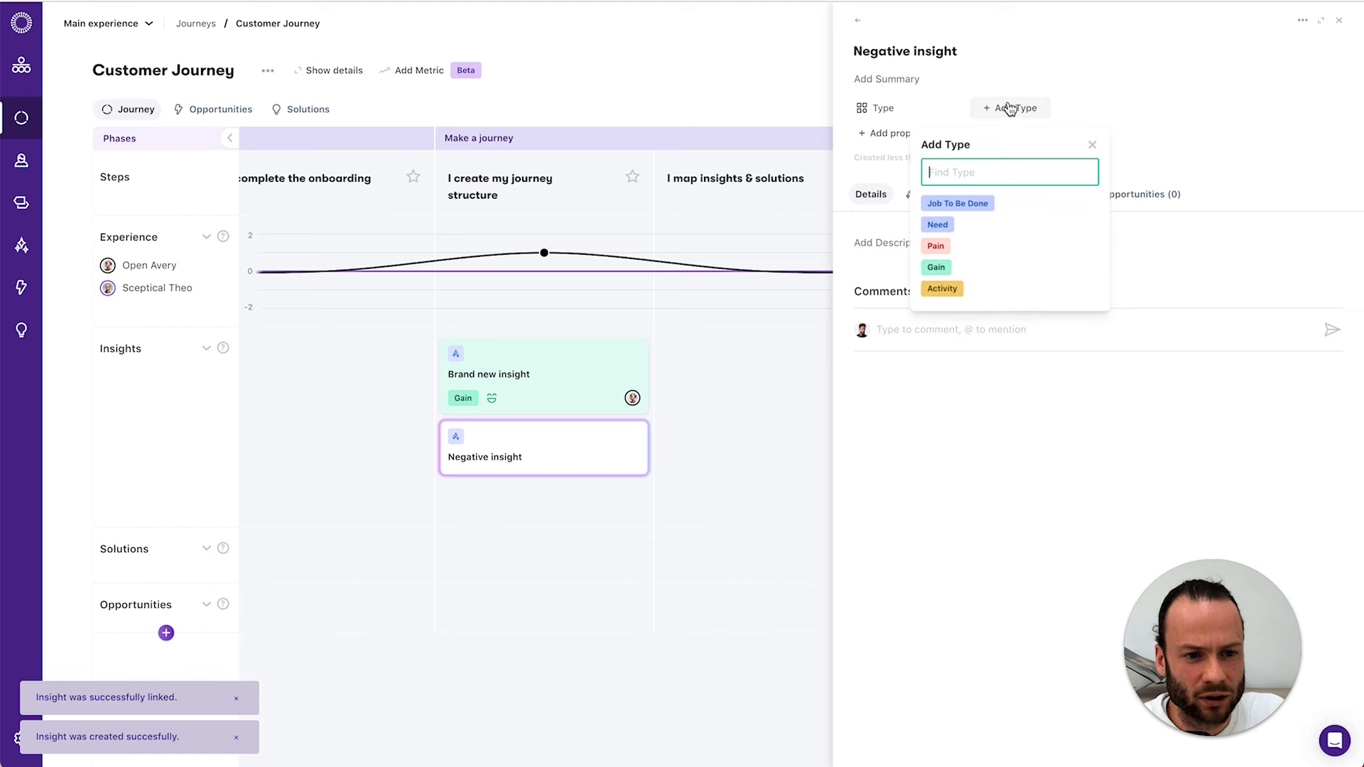
click(940, 249)
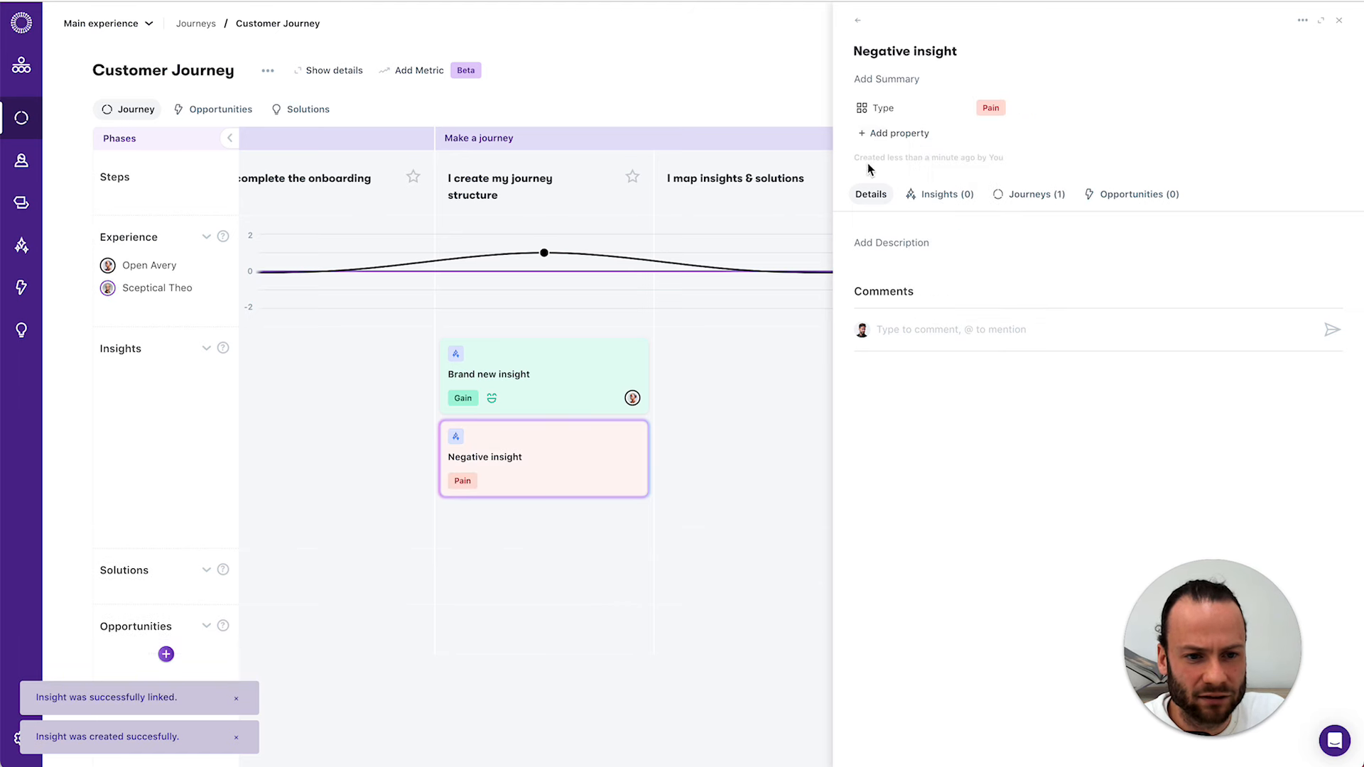
click(903, 135)
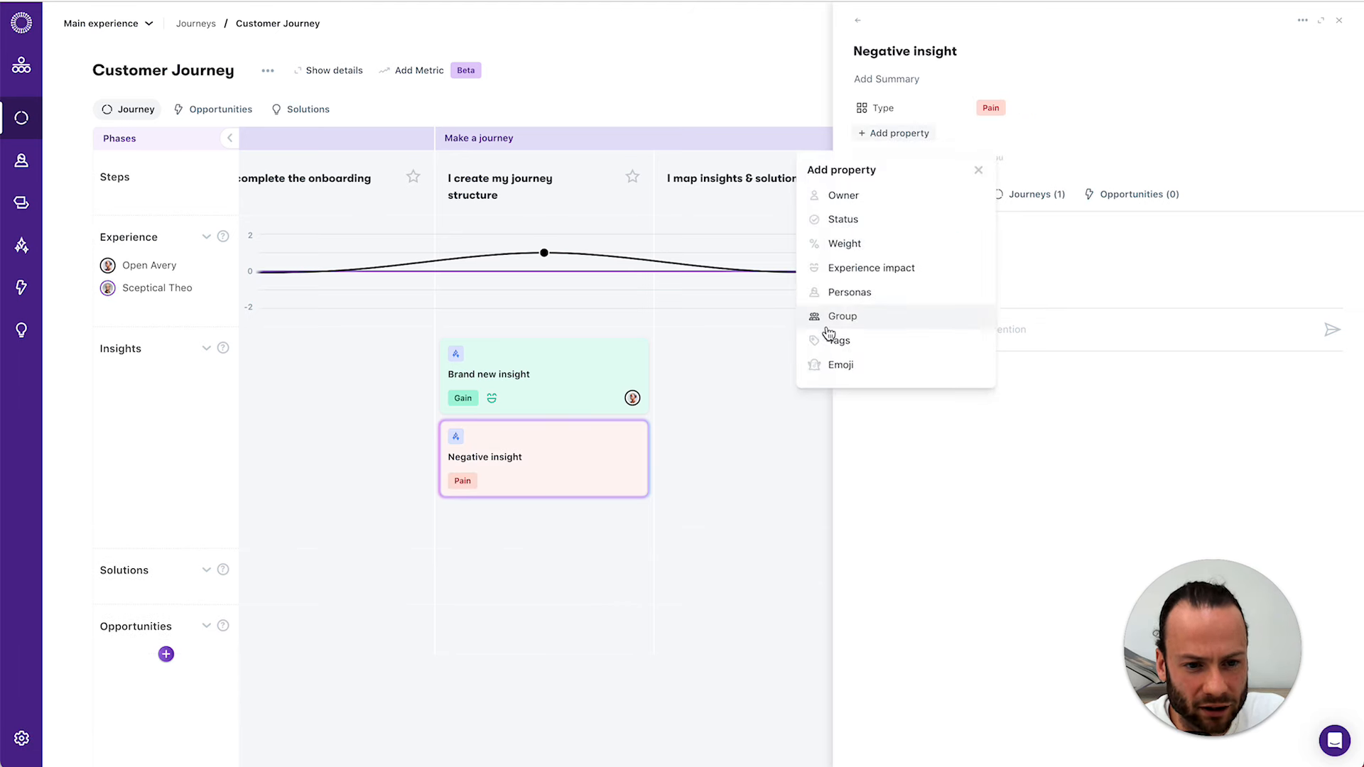
click(850, 292)
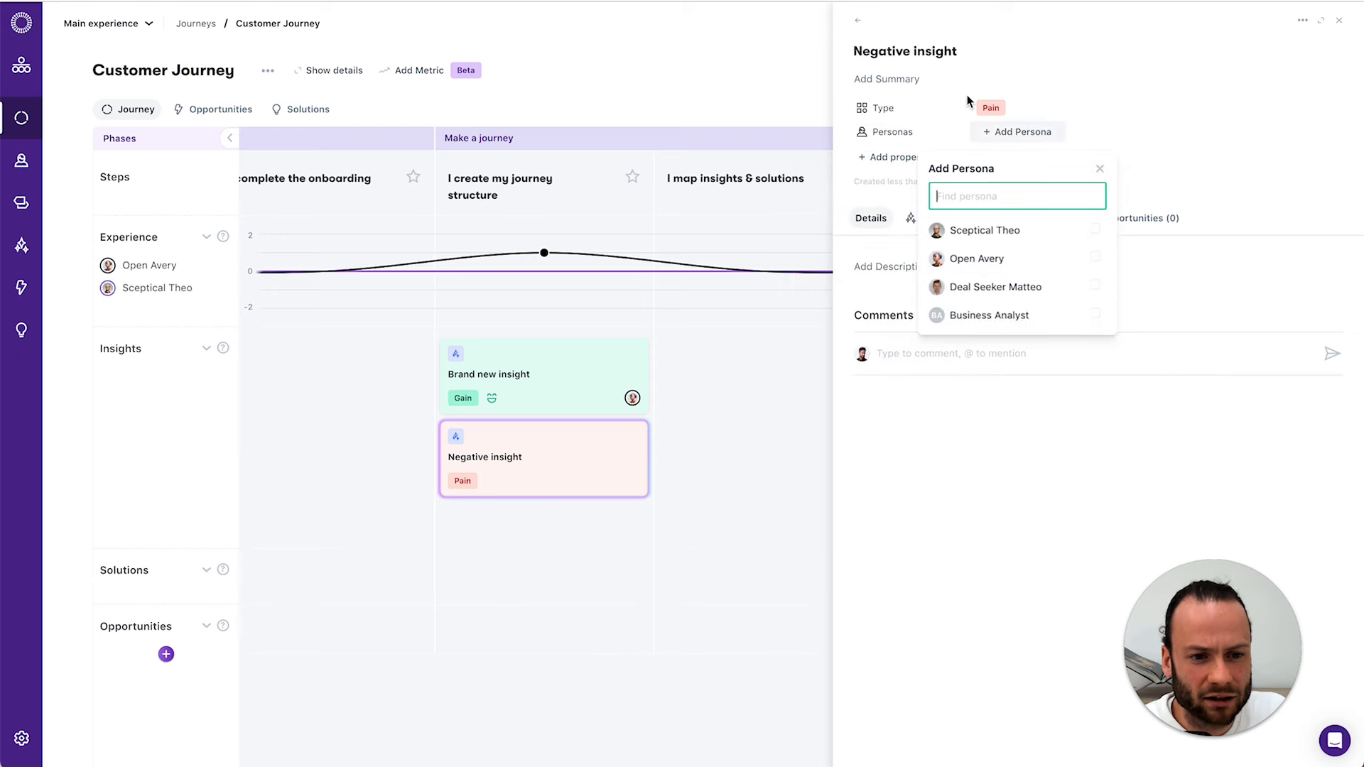
click(1097, 232)
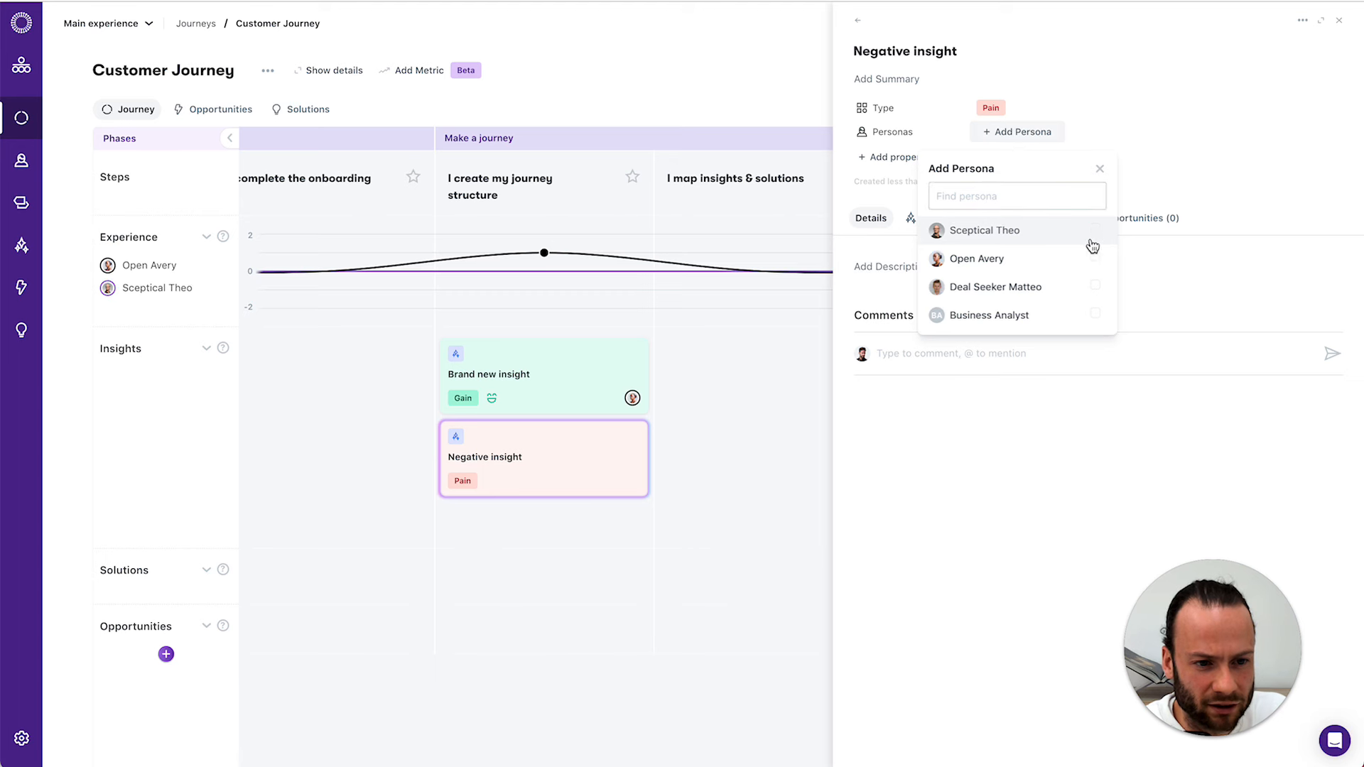
click(1162, 151)
Step: Add the Experience impact property to the Negative insight and set it to -0.6
click(878, 156)
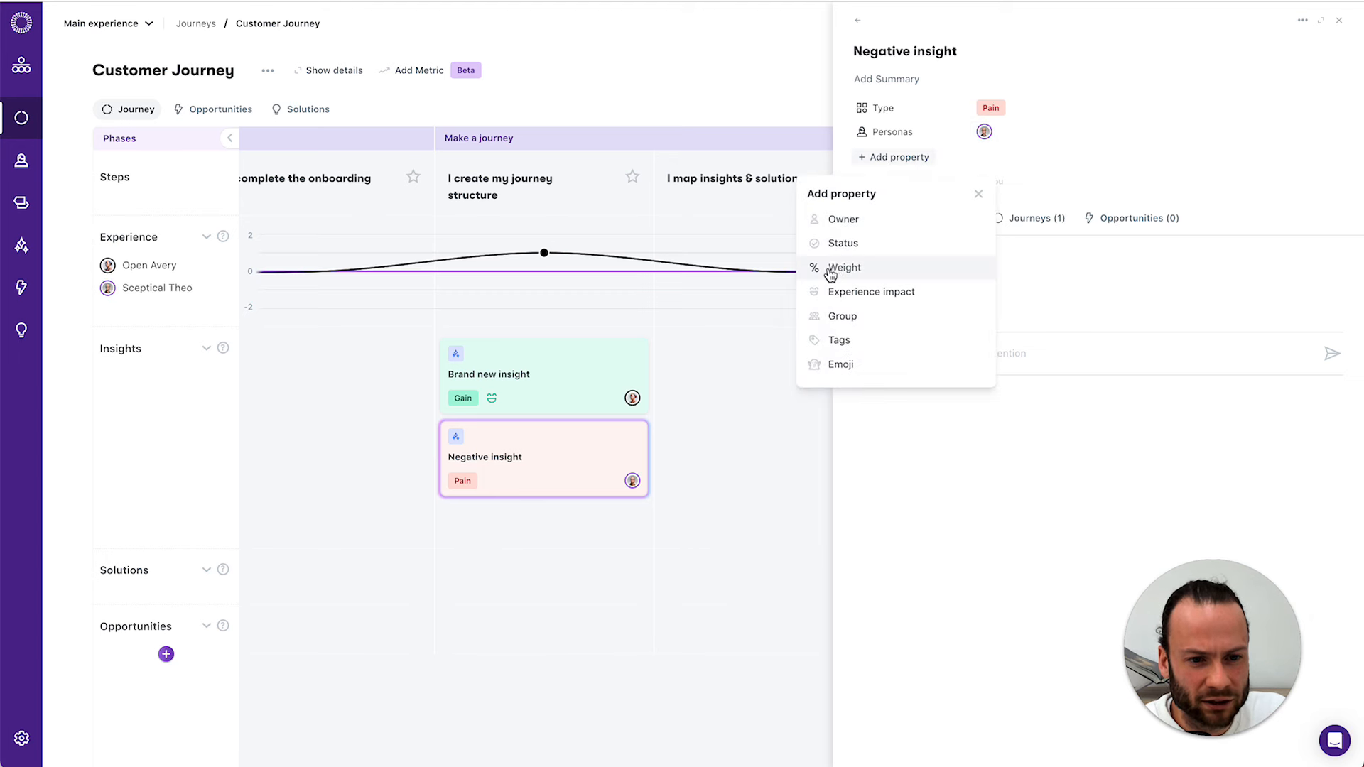
click(857, 292)
drag(1070, 131, 1055, 131)
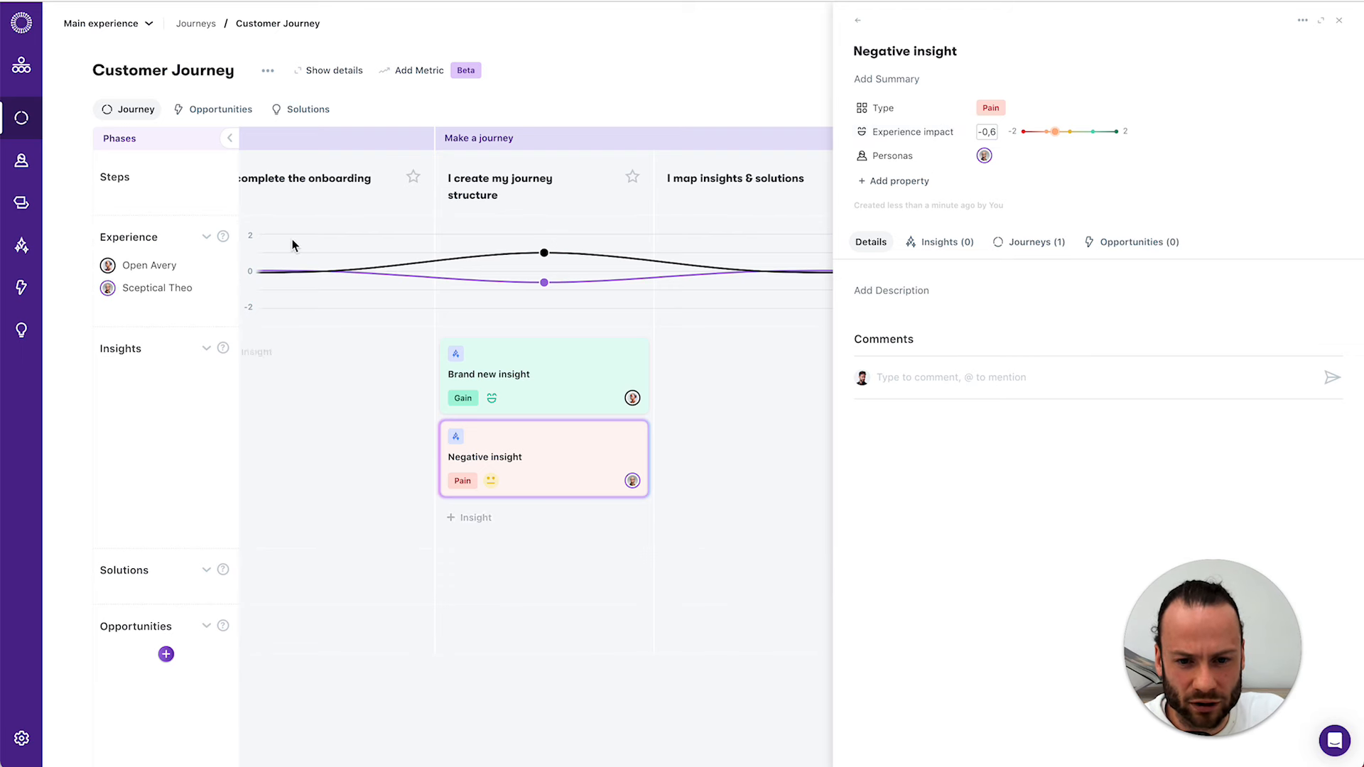
click(1340, 20)
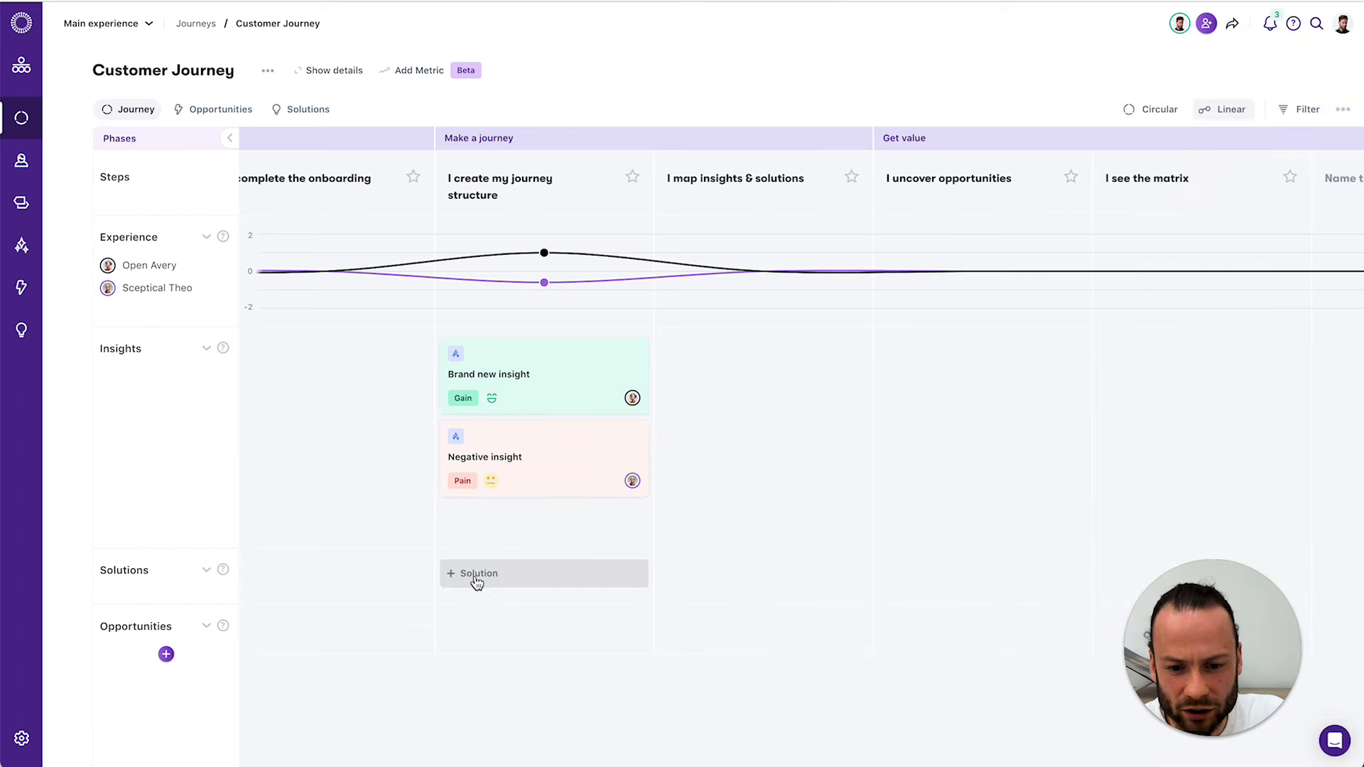
Step: Add the existing solutions "Plan sliders" and "CRM stap 1" under the step "I create my journey structure"
click(490, 579)
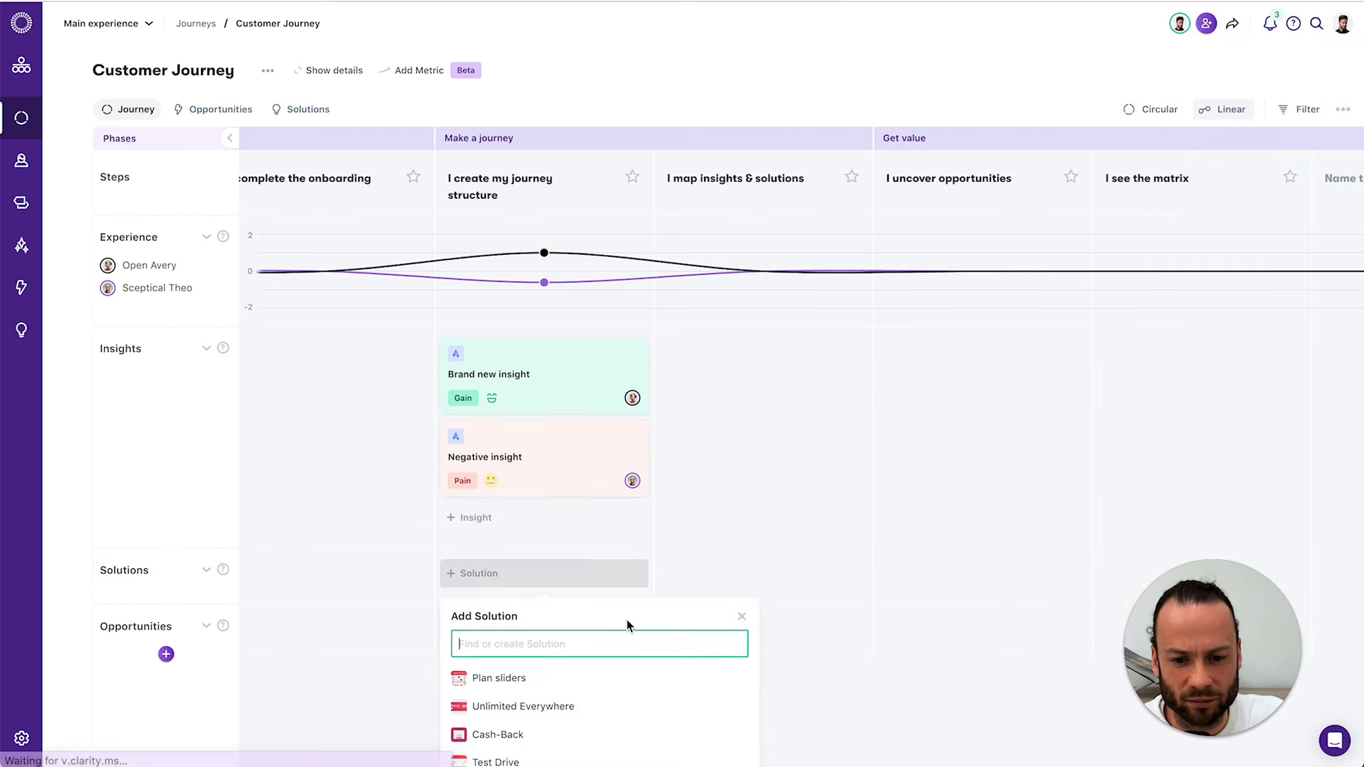
click(508, 681)
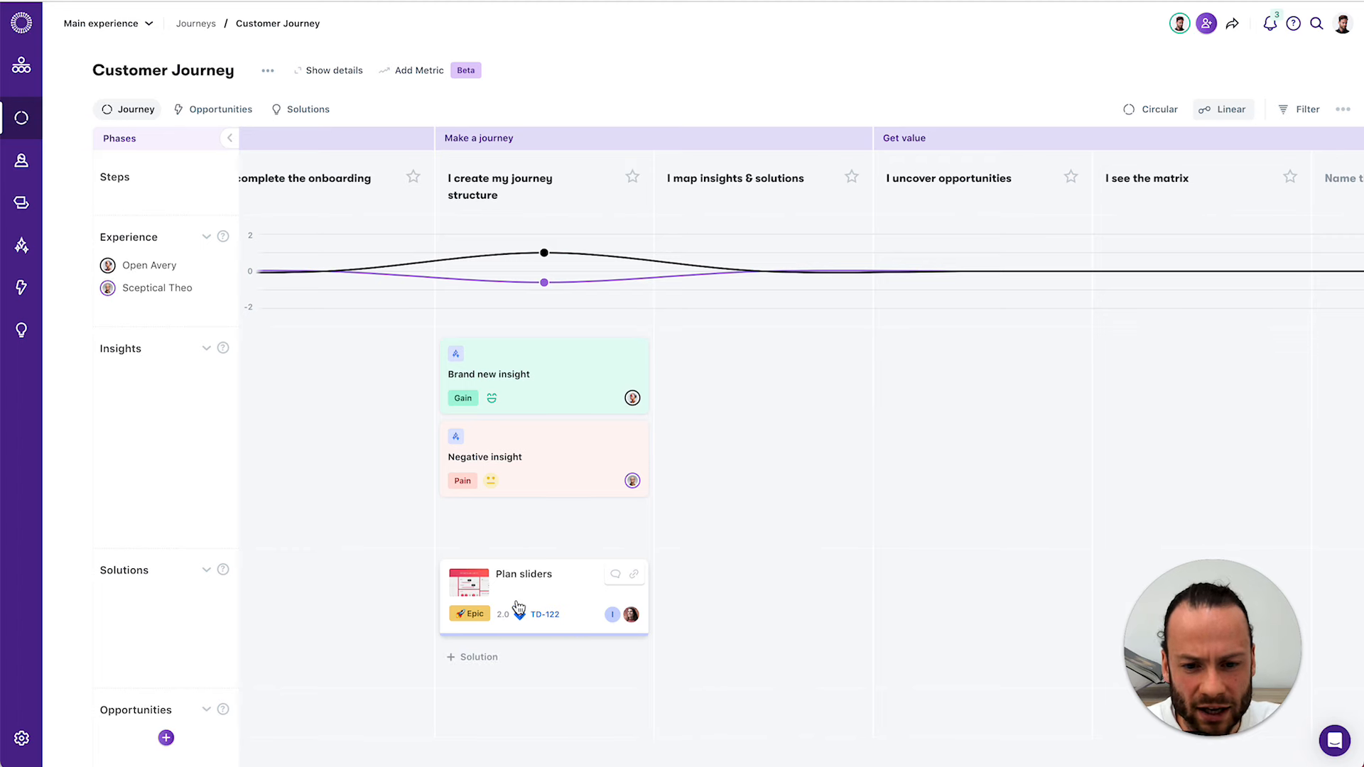
click(478, 660)
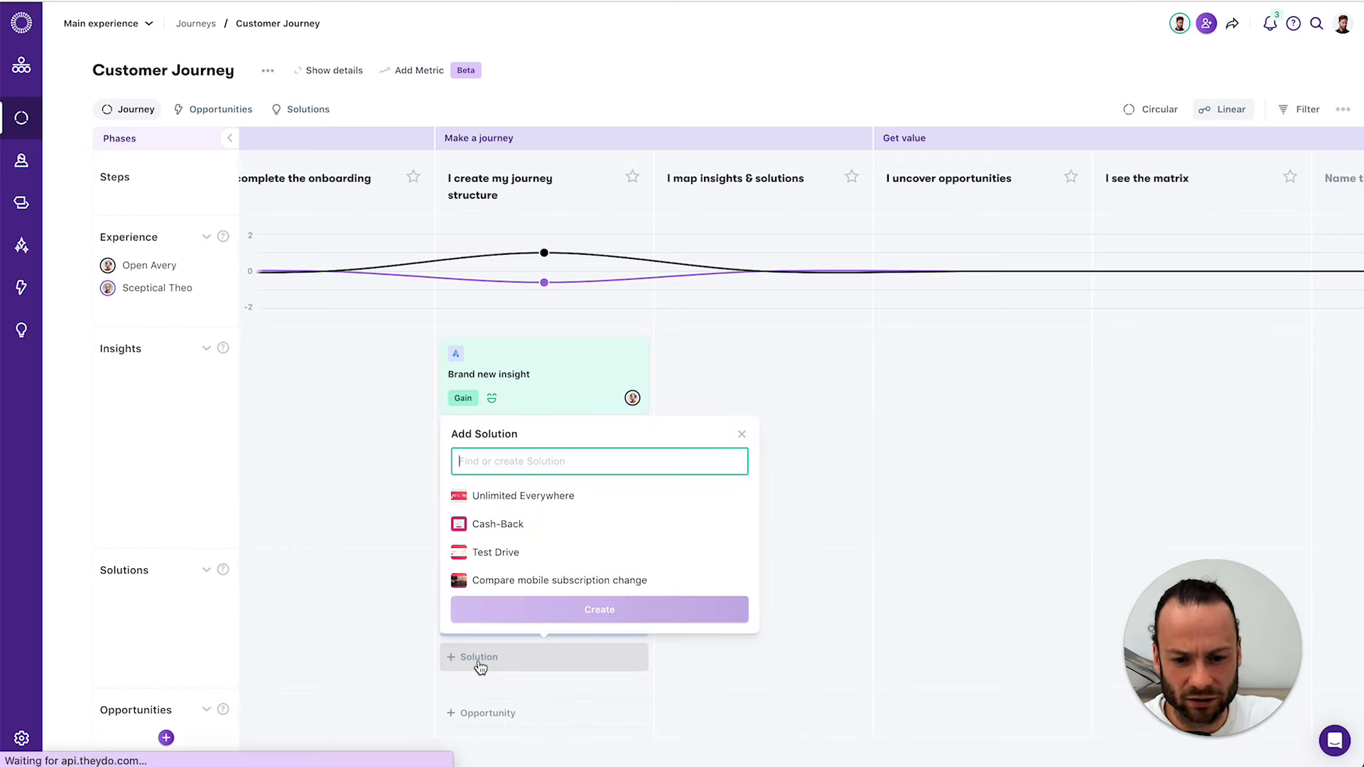
text(CRM)
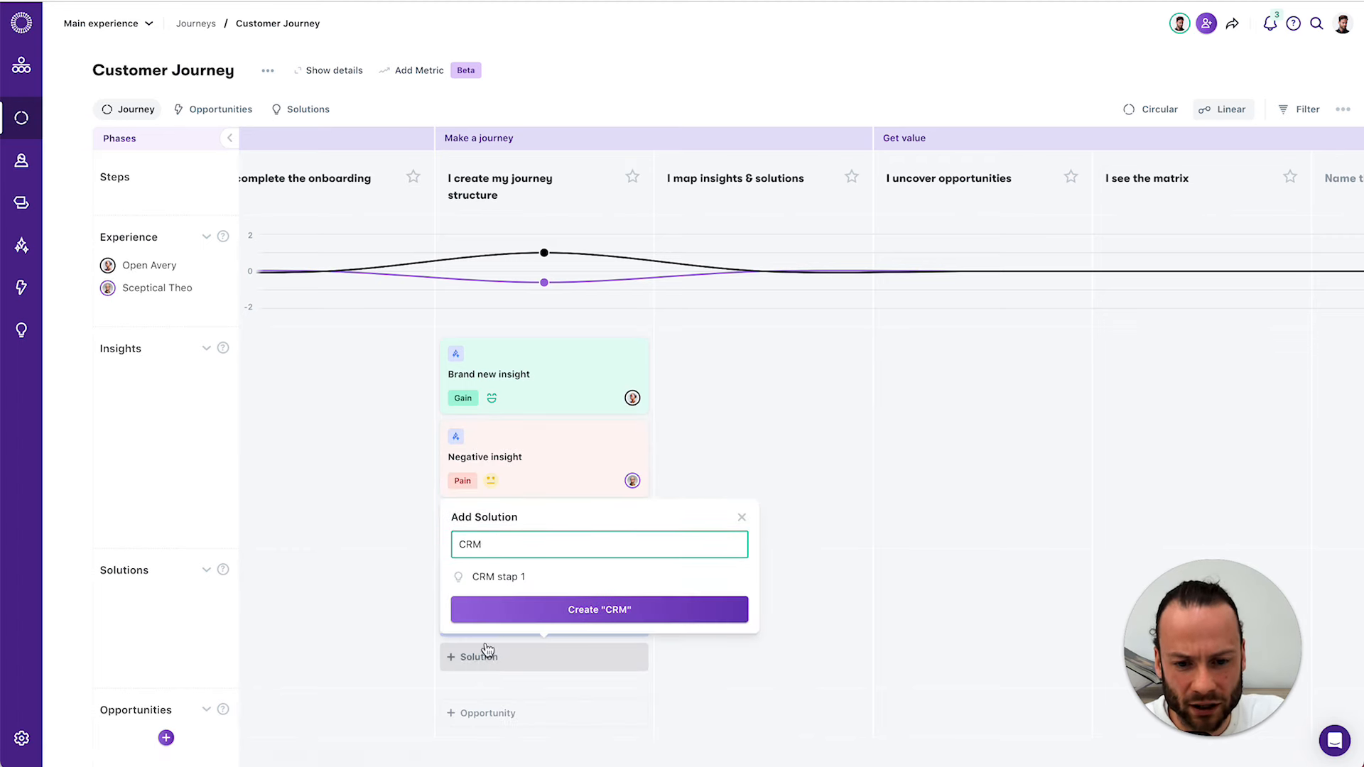
click(497, 577)
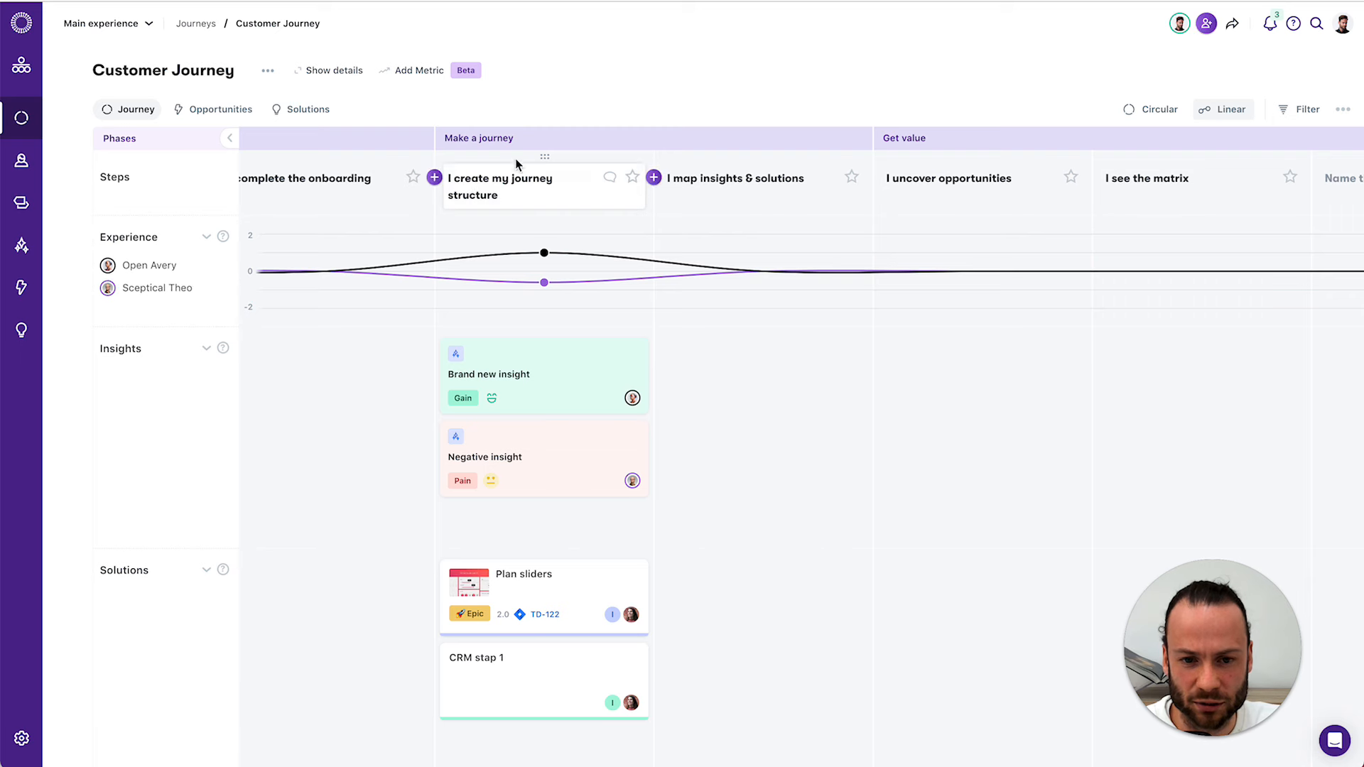
scroll(543, 341, down, 3)
scroll(543, 341, up, 3)
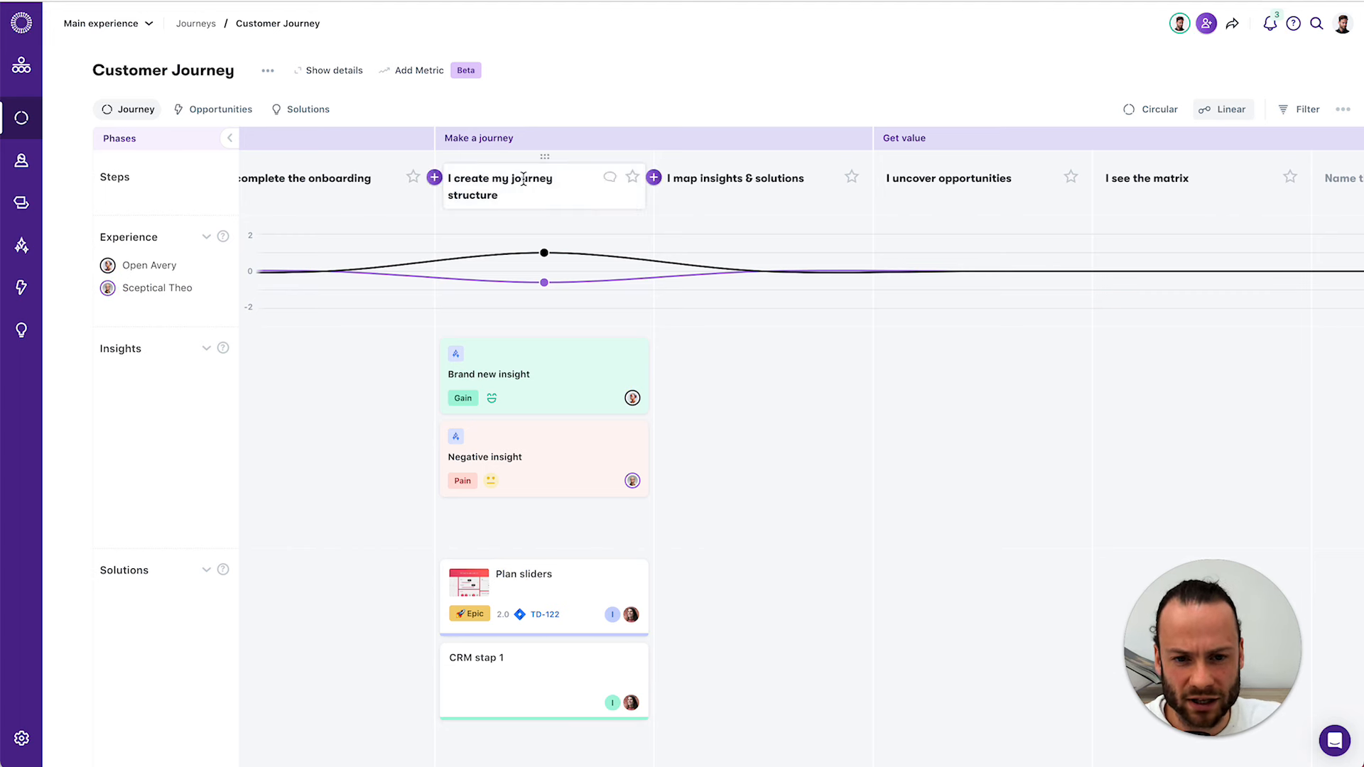
Step: Insert a blank step after "I create my journey structure" and remove it again
mouse_move(544, 164)
mouse_down()
mouse_move(767, 159)
mouse_move(597, 168)
mouse_move(557, 152)
mouse_up()
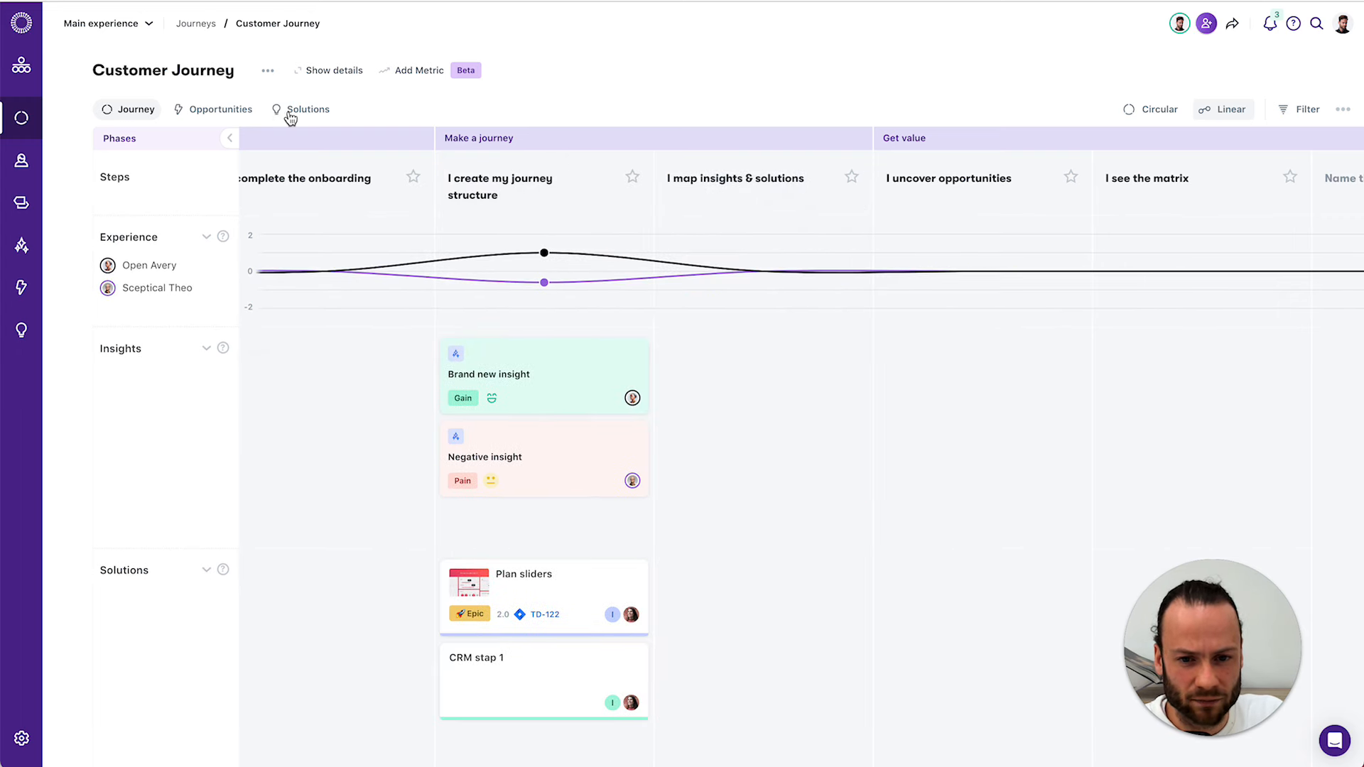
click(654, 177)
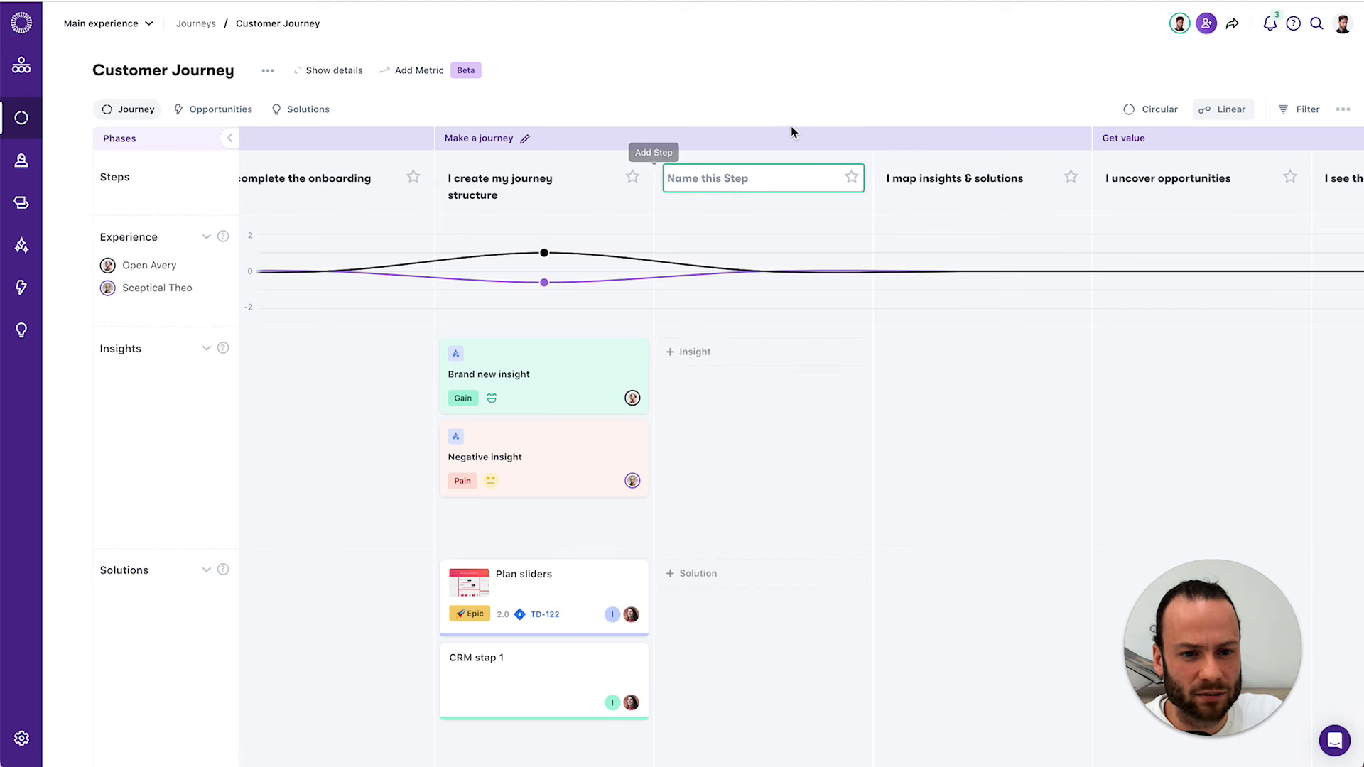
click(761, 157)
click(751, 219)
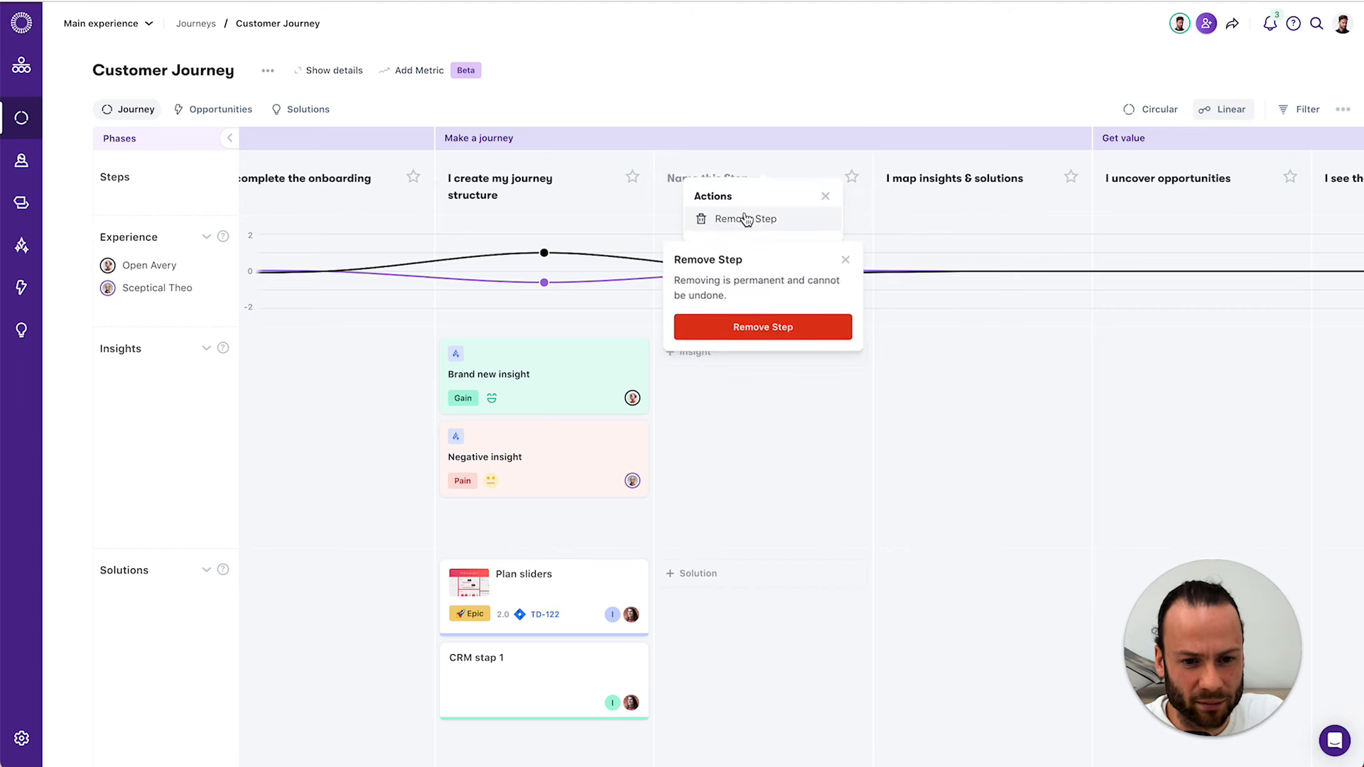
click(821, 329)
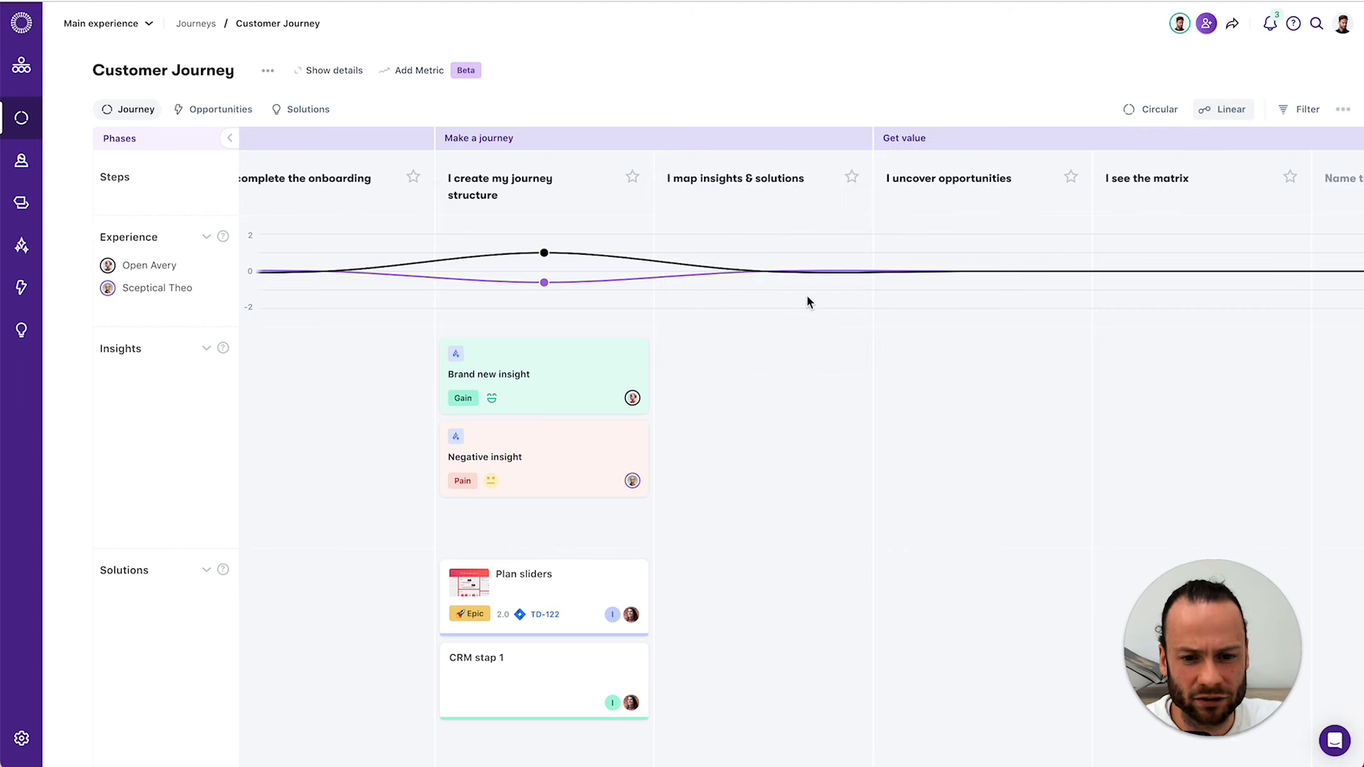
Step: Move the Solutions lane above the Insights lane, and restore the original lane order
drag(101, 572, 99, 355)
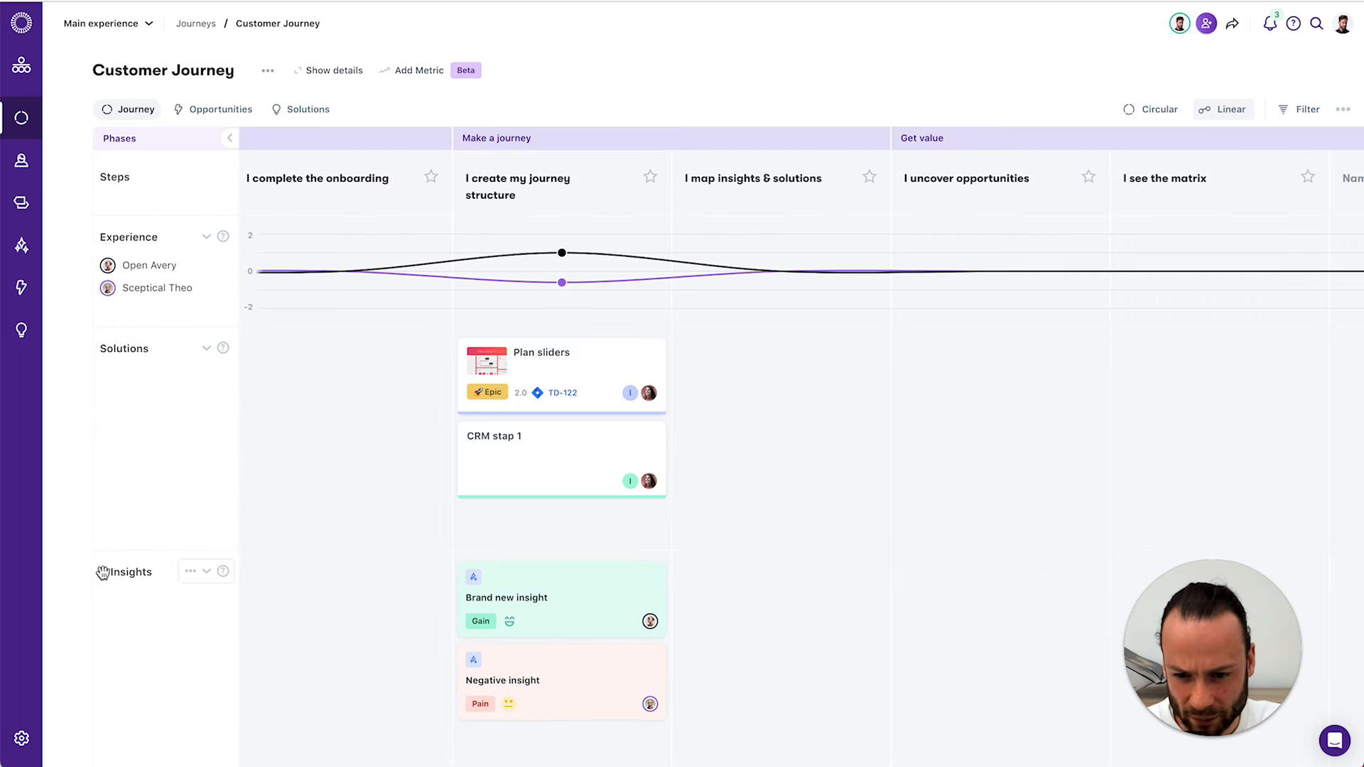
drag(104, 572, 104, 384)
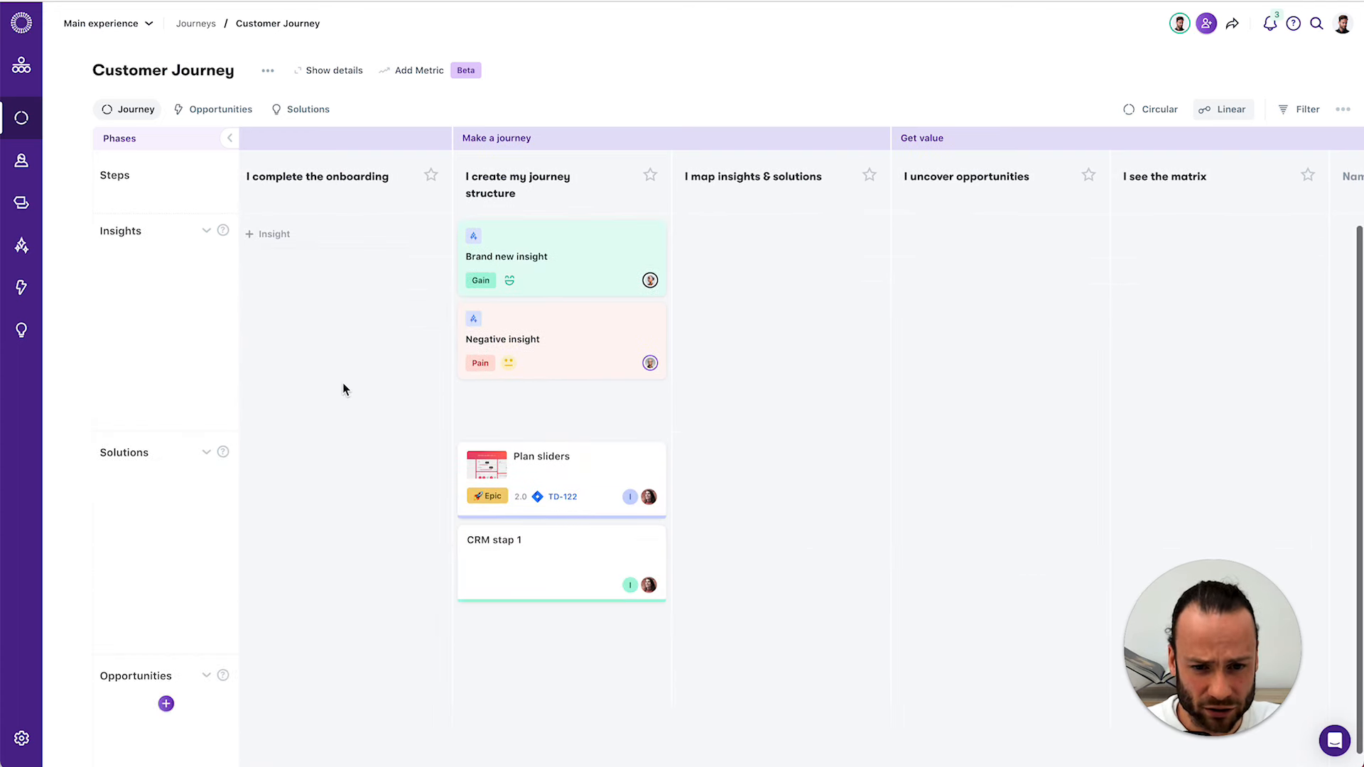
Step: Examine Open Avery's experience curve at the step "I create my journey structure"
scroll(807, 363, left, 3)
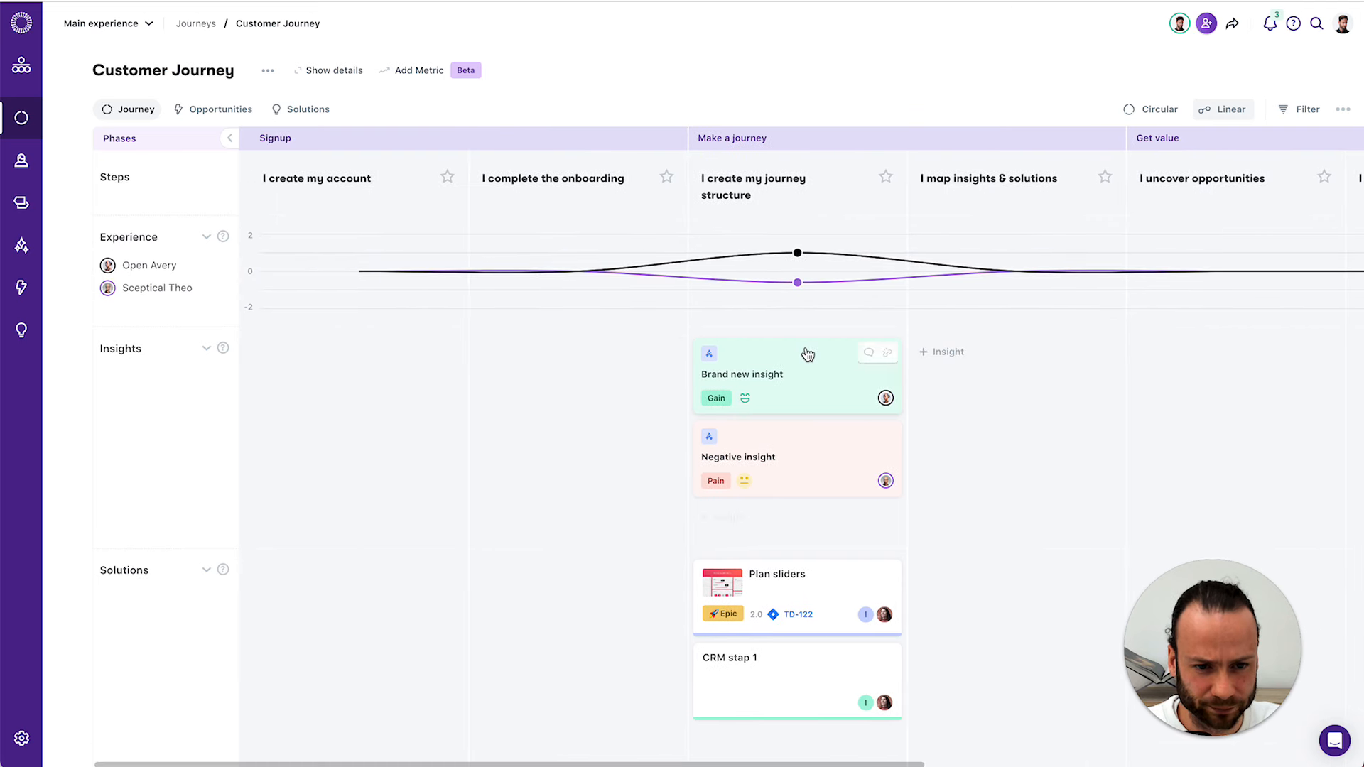
scroll(631, 278, right, 2)
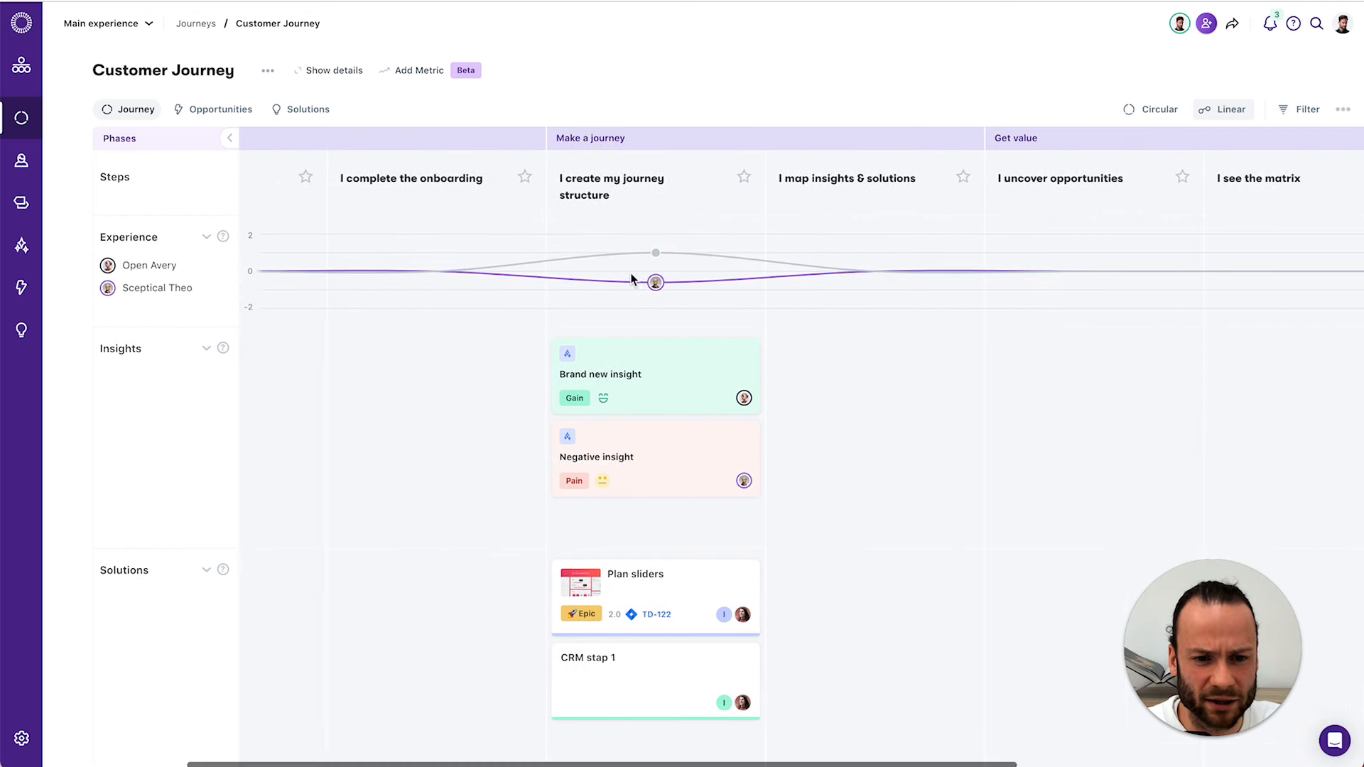
scroll(631, 279, down, 2)
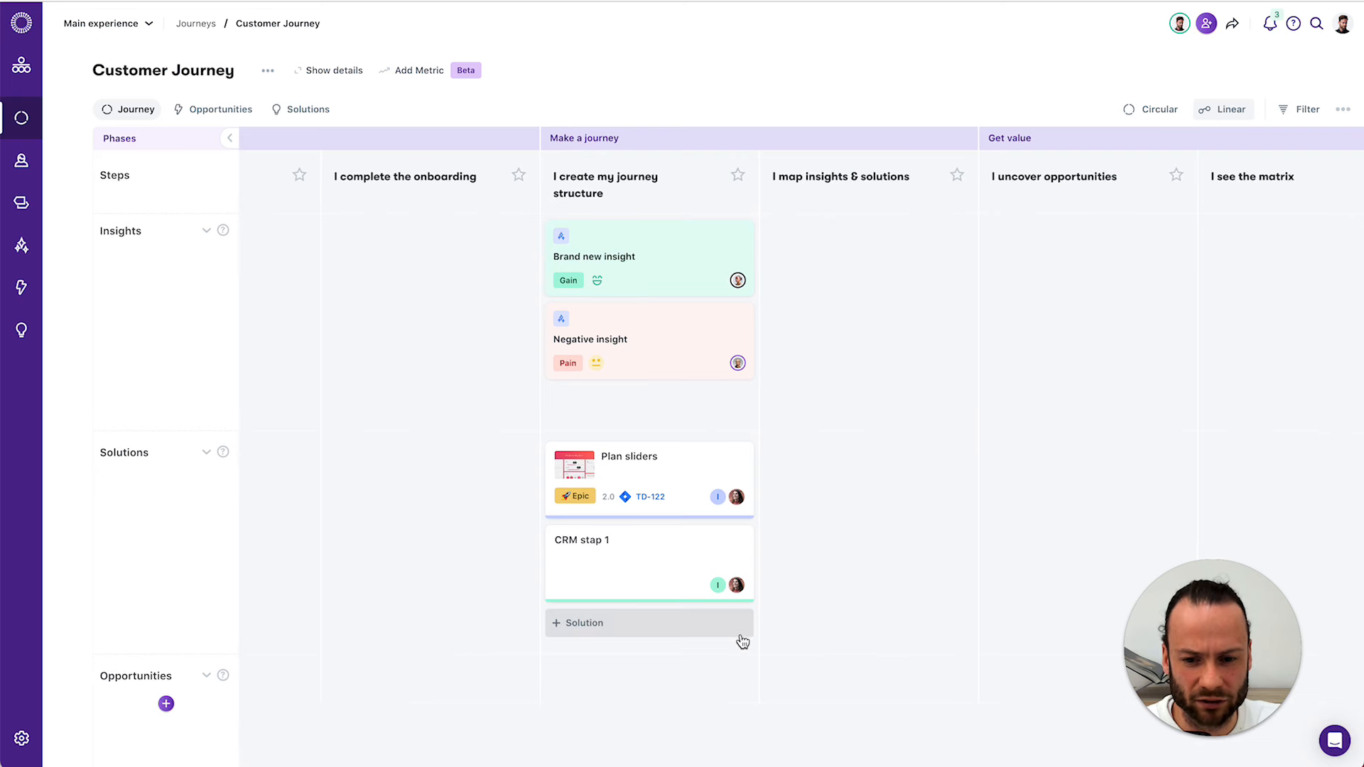
scroll(740, 638, up, 2)
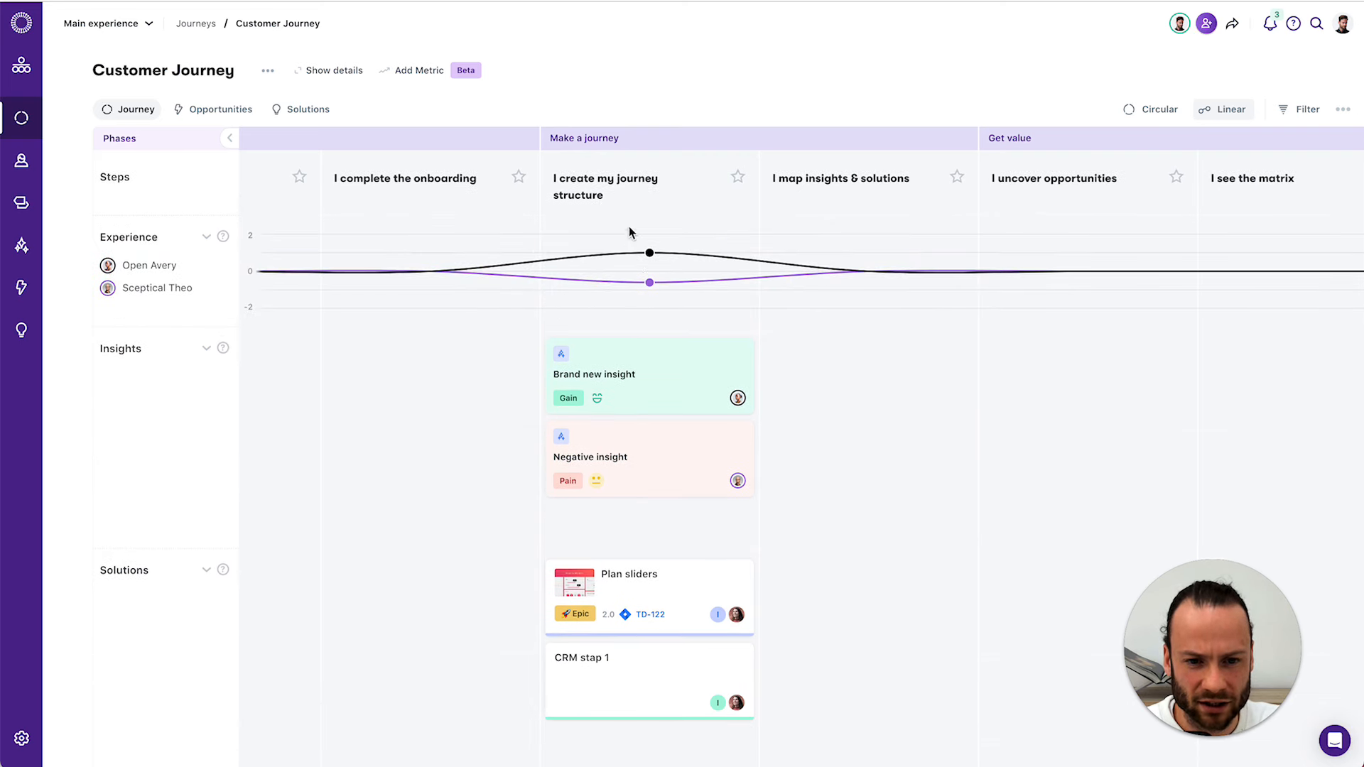
mouse_move(646, 259)
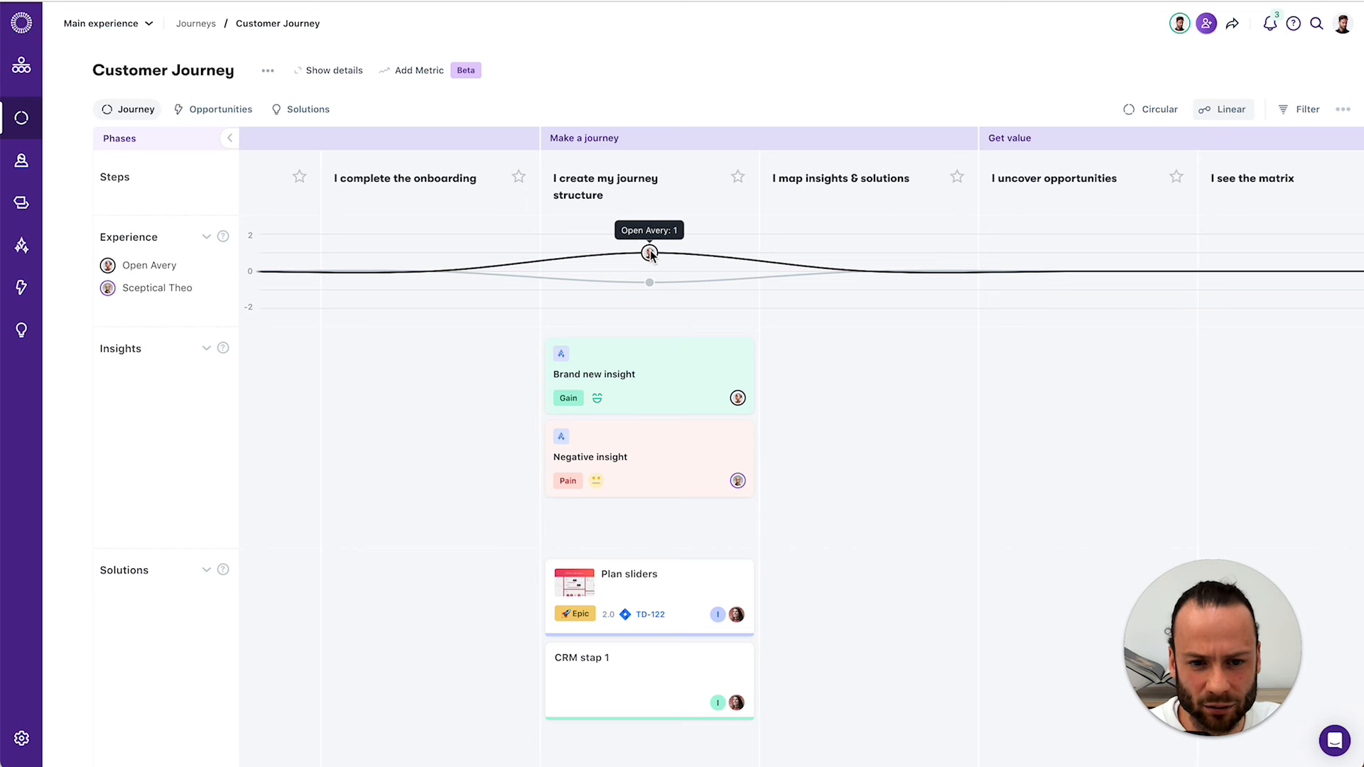
Step: Create an opportunity titled "Make it explicit what to do here" under the step "I create my journey structure"
scroll(661, 440, down, 2)
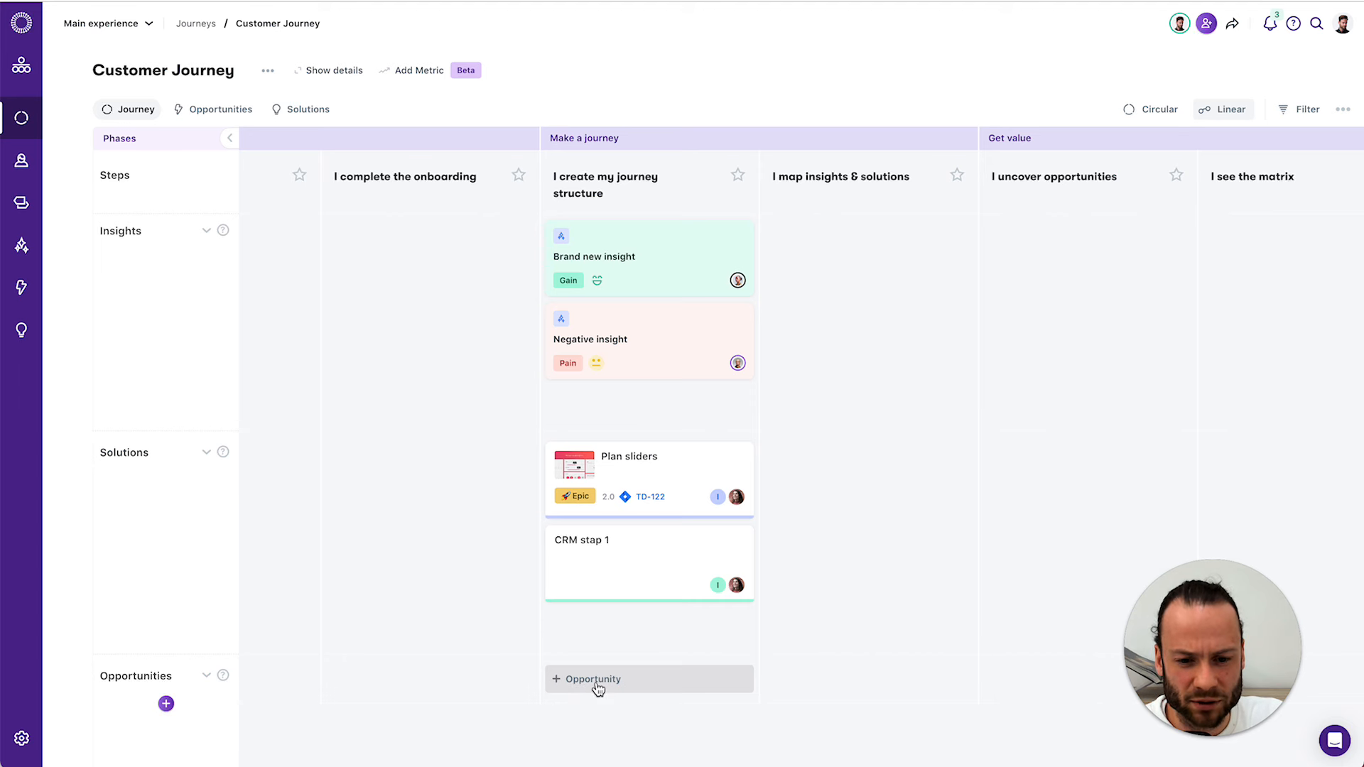
click(599, 688)
text(Make i)
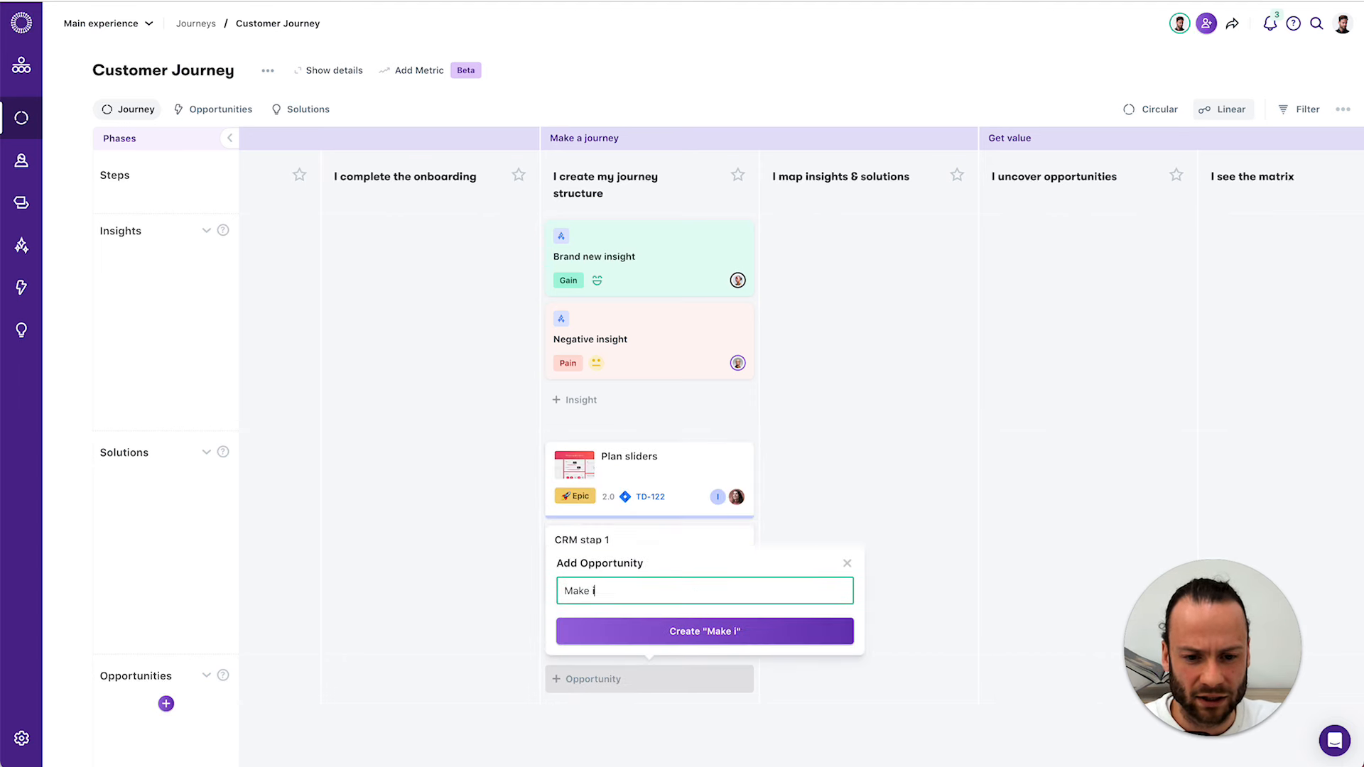
text(t explicit )
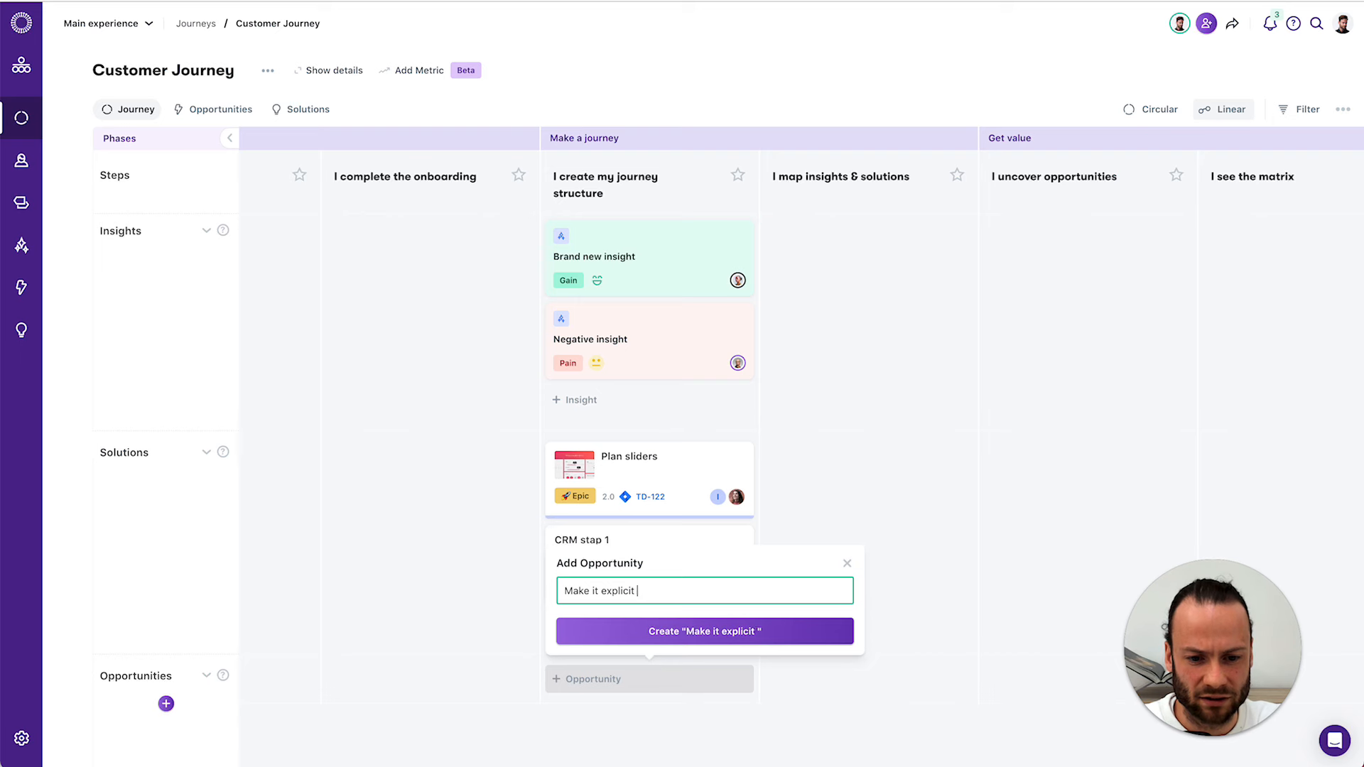
text(what to do here)
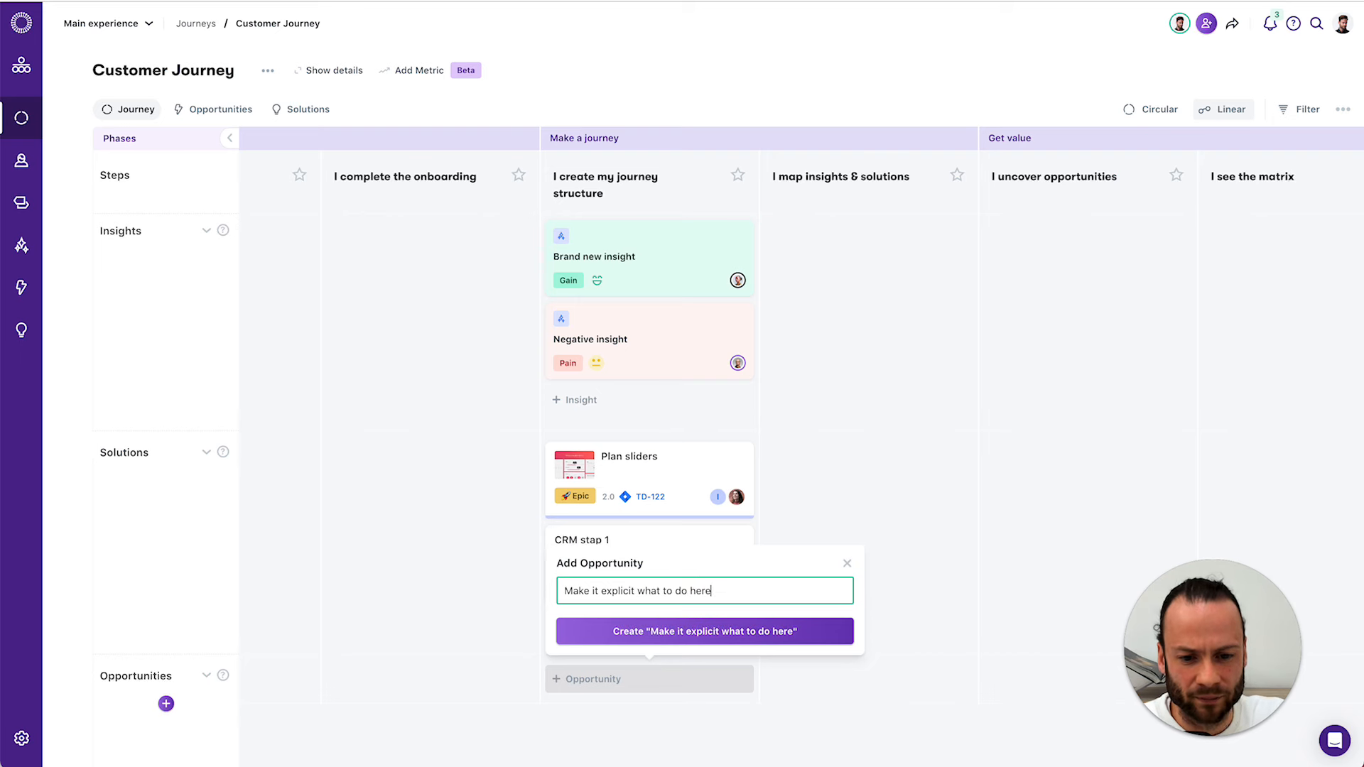
click(654, 639)
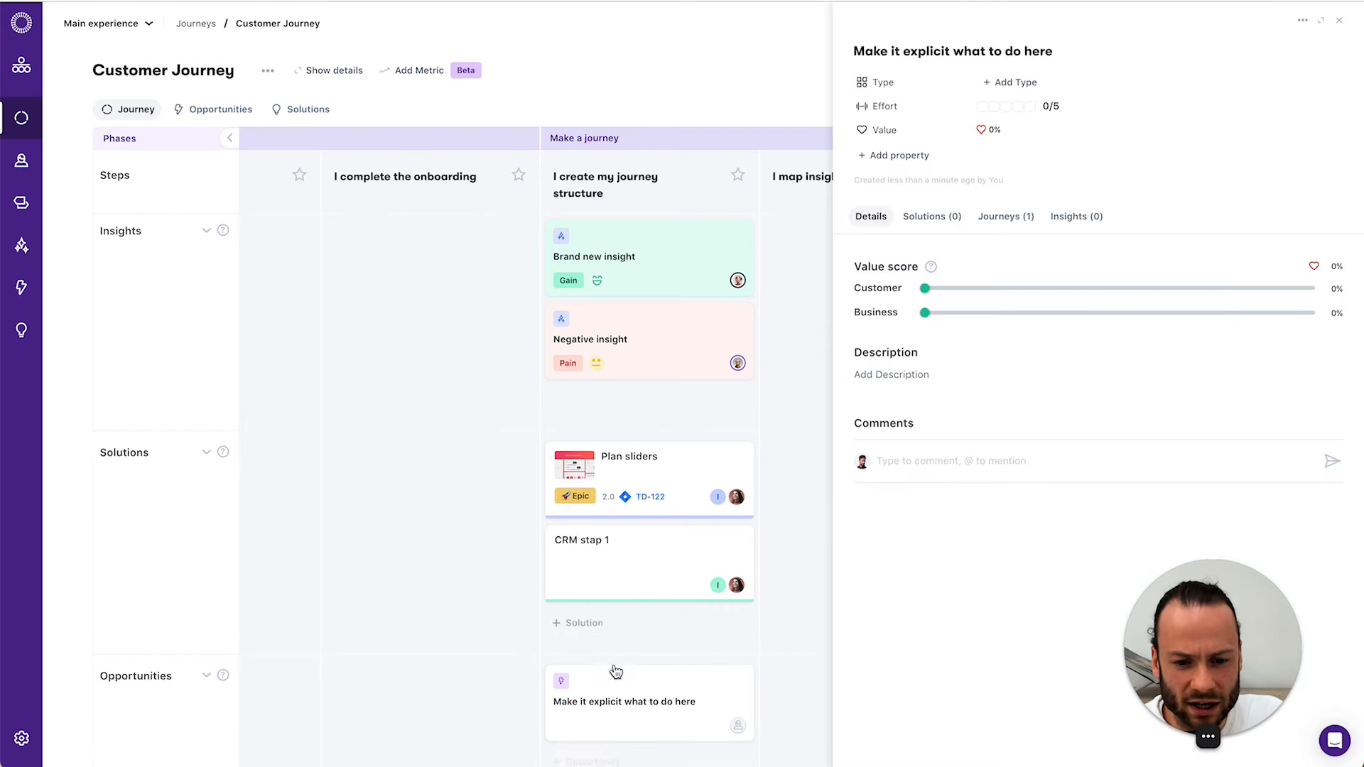
Step: Review which journey and step the "Make it explicit what to do here" opportunity is linked to, and close its details
click(1018, 218)
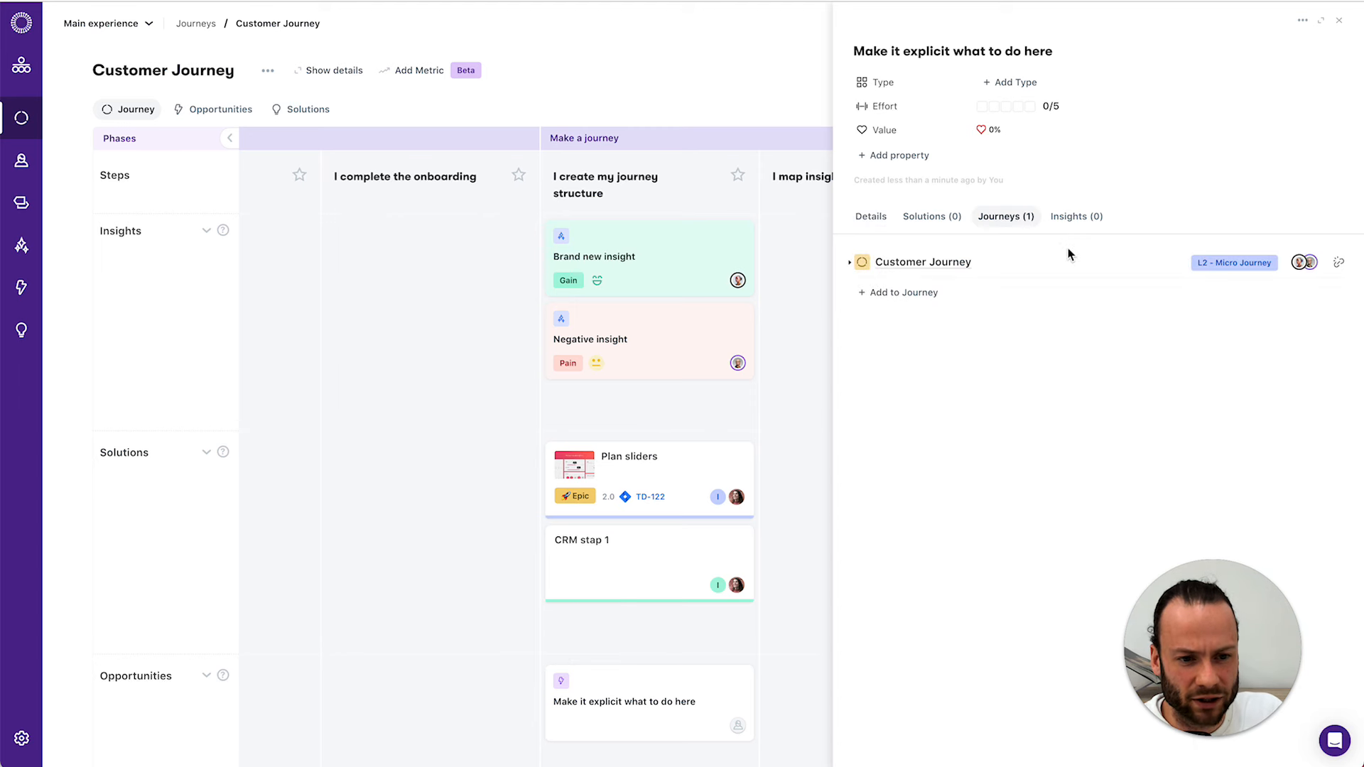
click(850, 263)
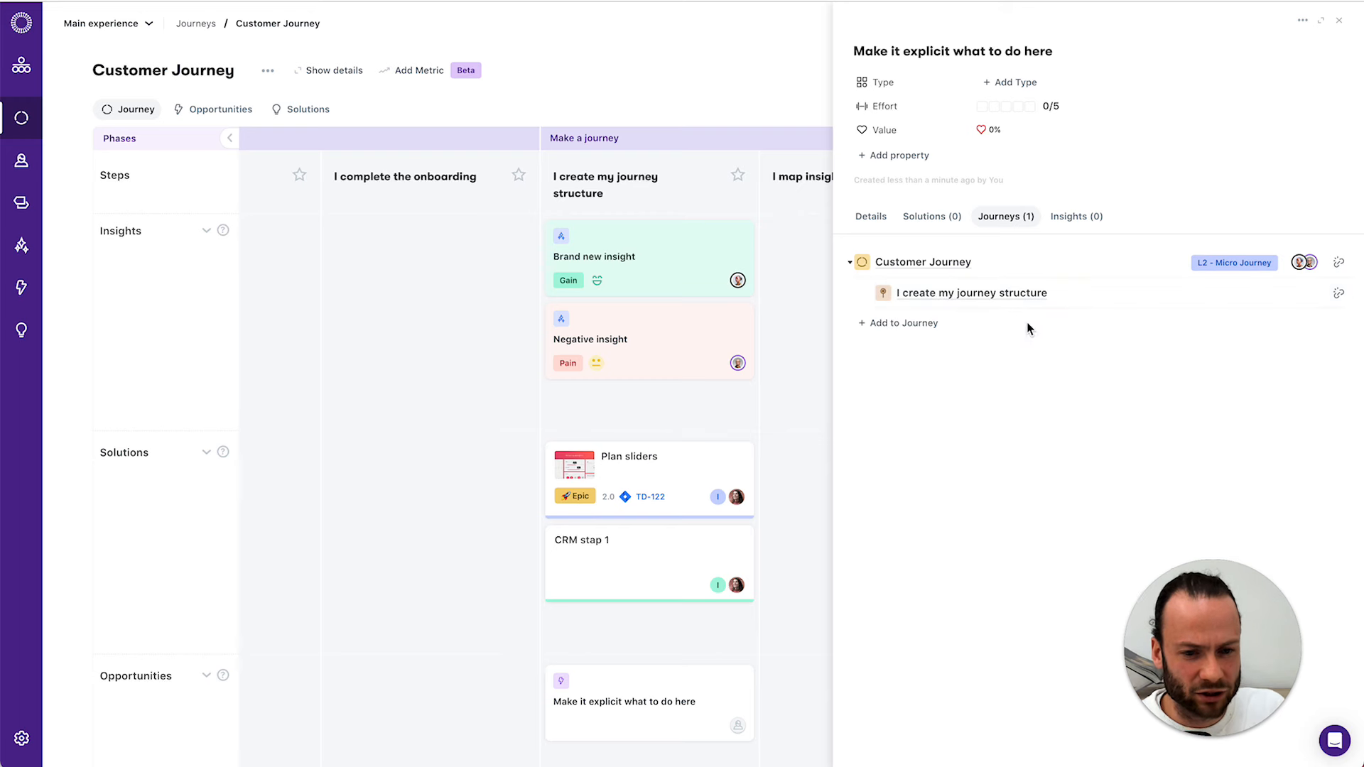
click(1339, 20)
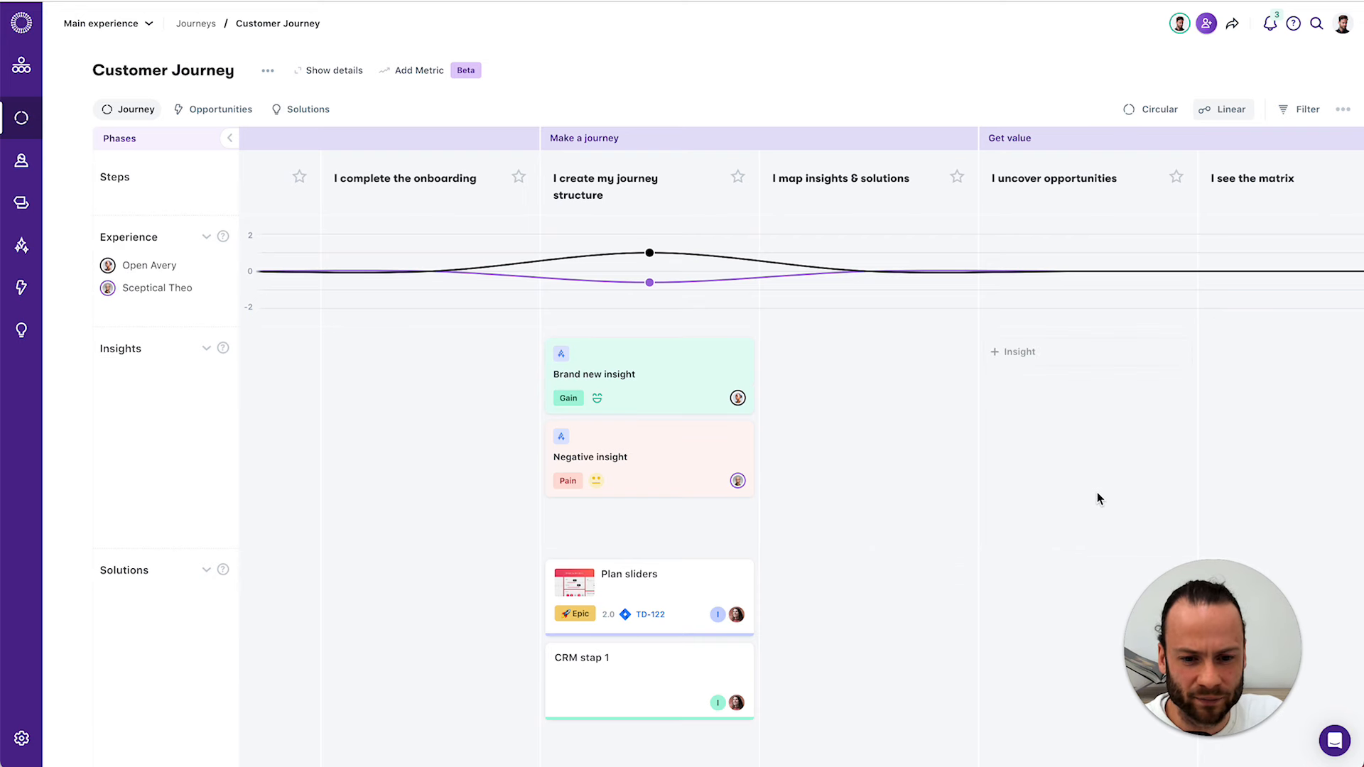
Step: View the Customer Journey's list of opportunities and return to the journey map to review its lanes
click(217, 110)
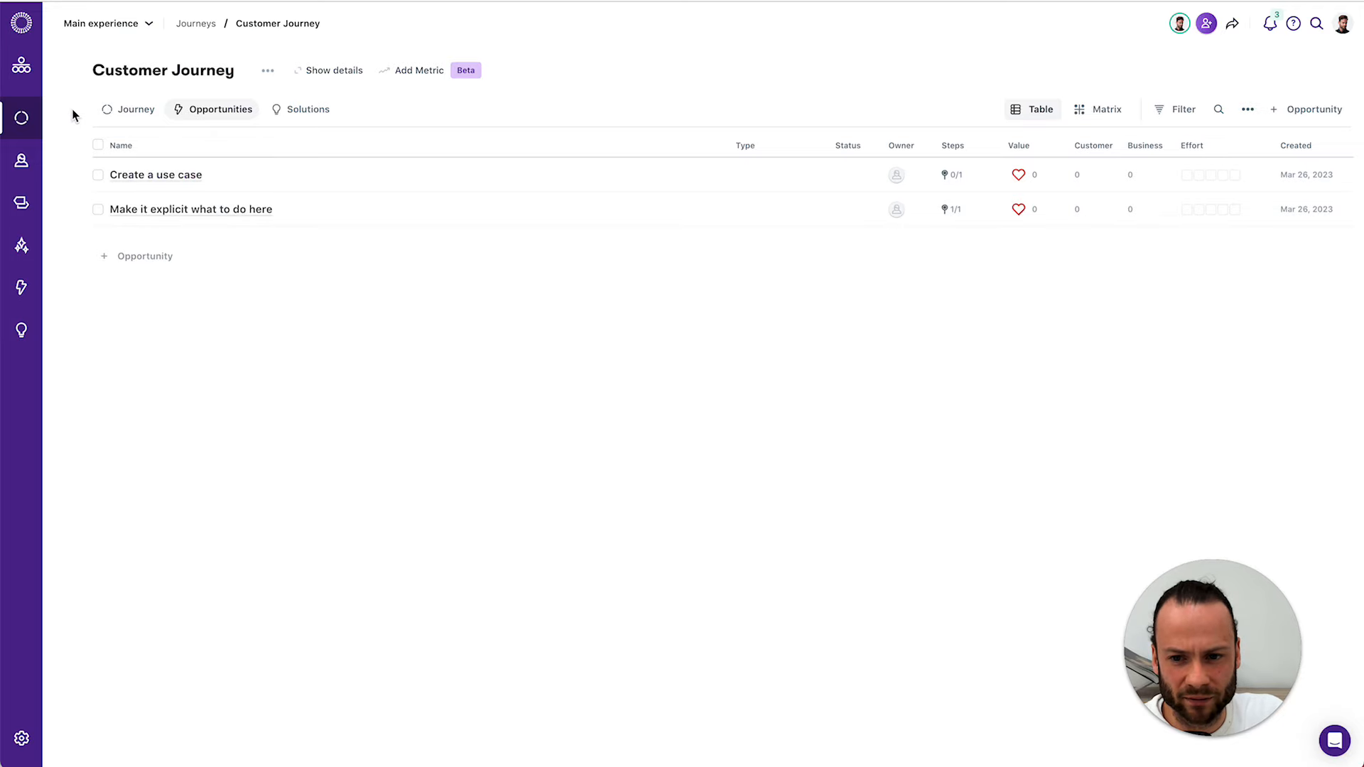
click(136, 111)
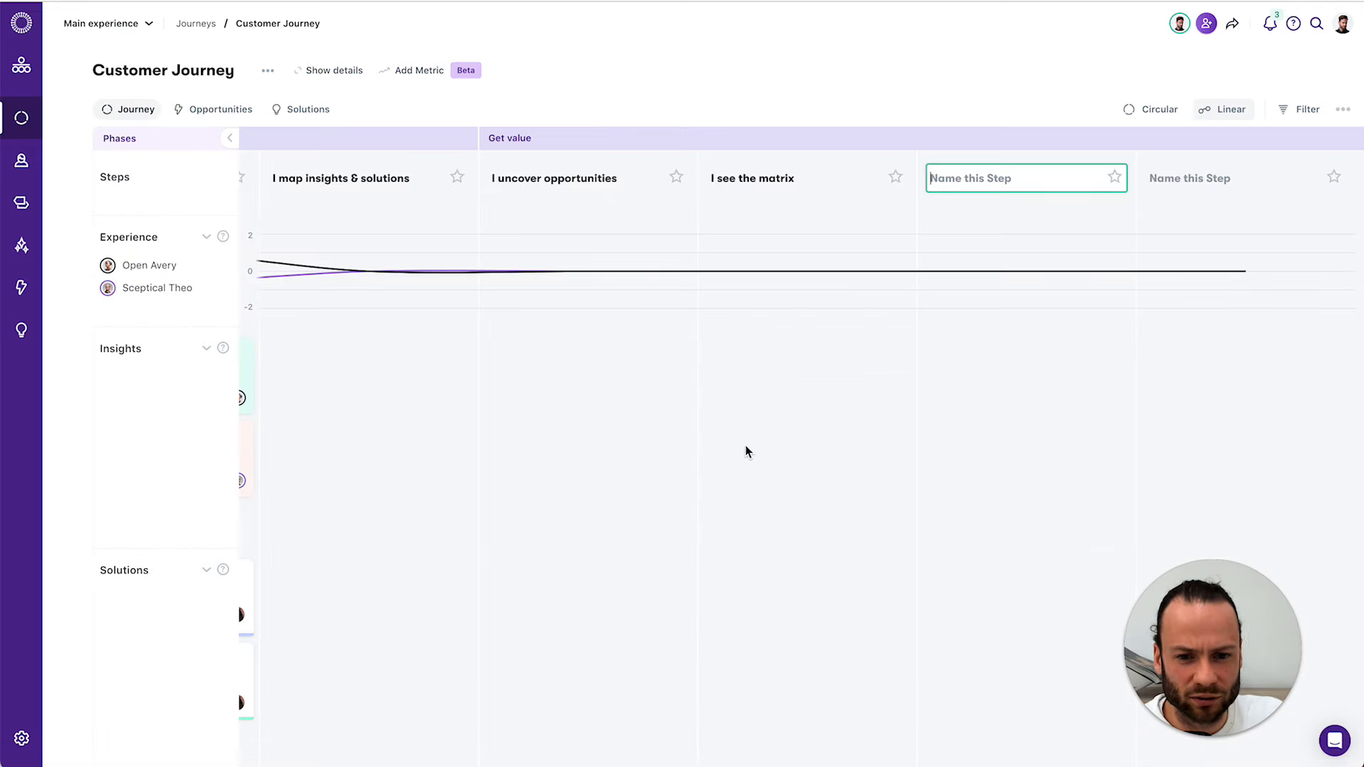
scroll(745, 452, left, 8)
scroll(745, 452, down, 5)
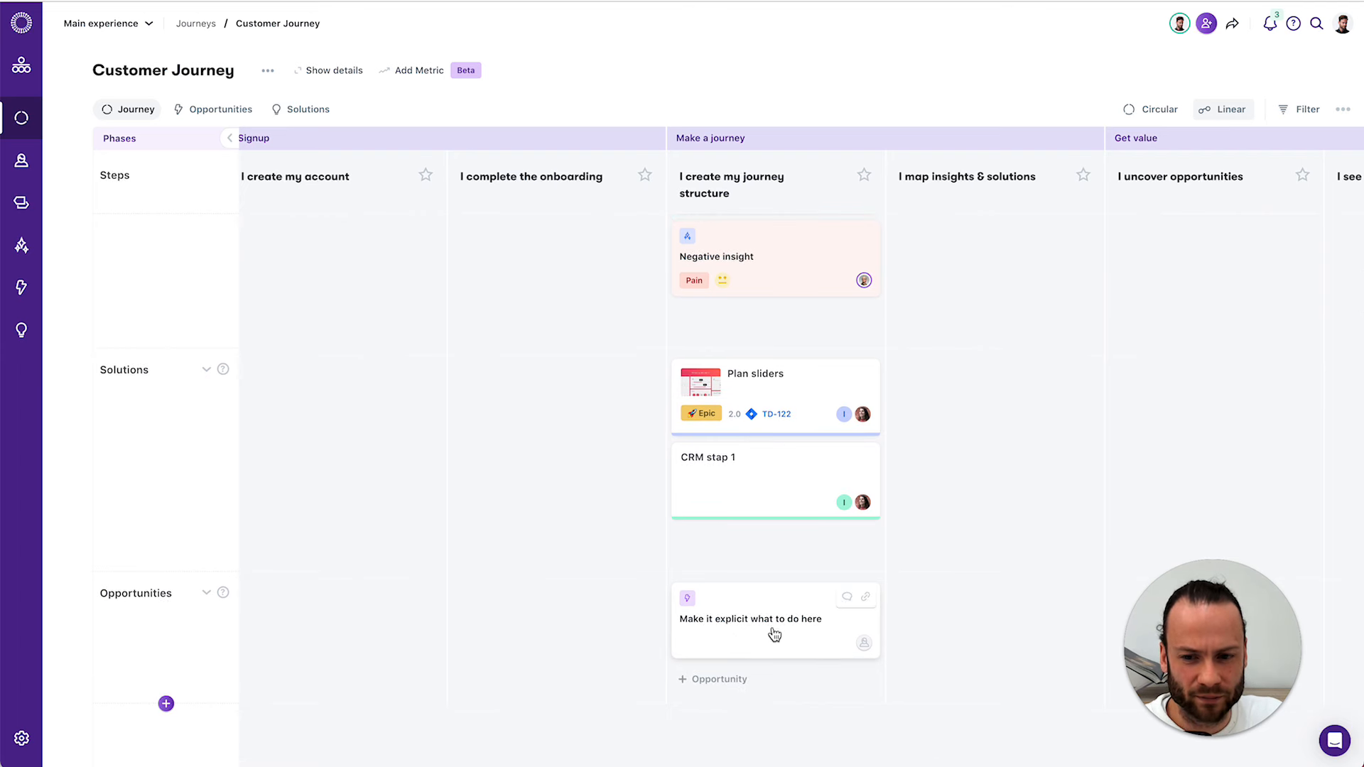
scroll(768, 646, up, 5)
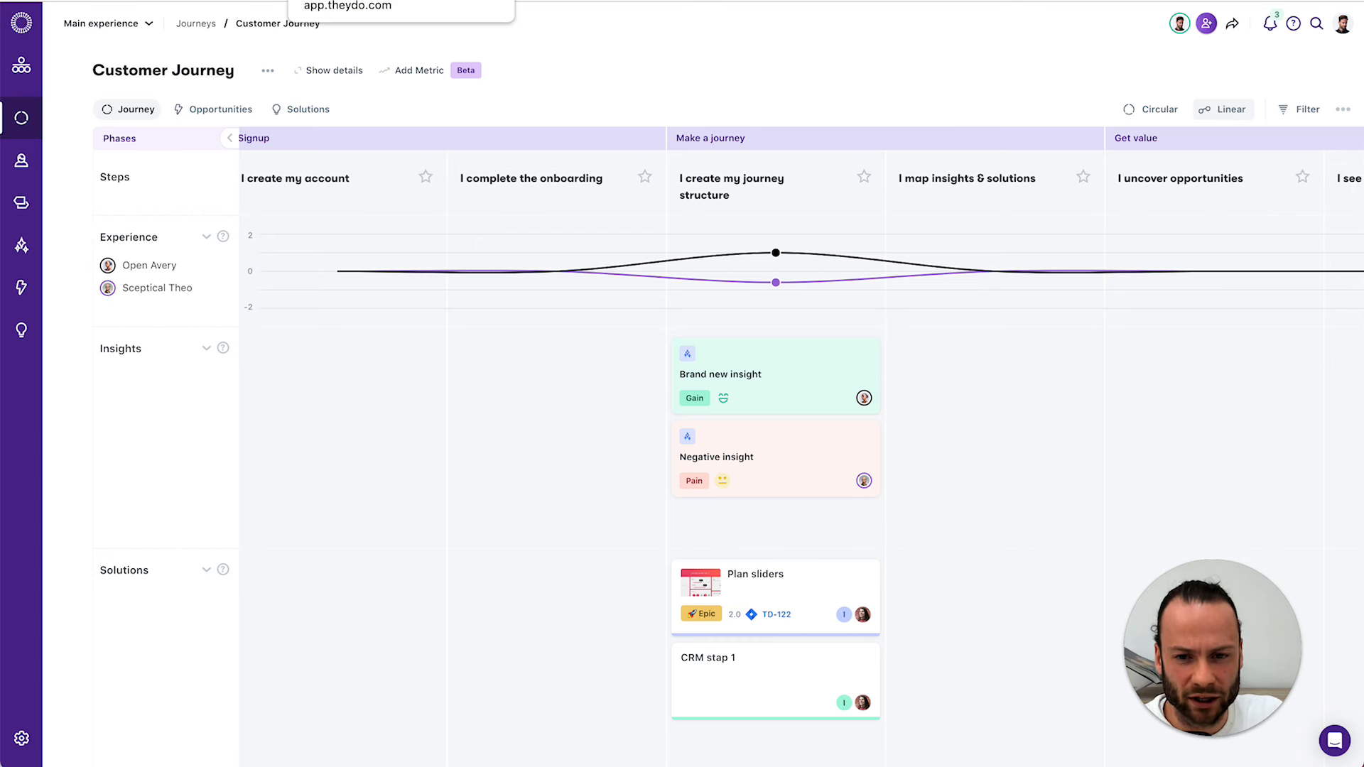
Step: Add the existing Customer Journey to the Awareness board under B2C, Looking around, and move its card to B2B, Trigger
click(362, 0)
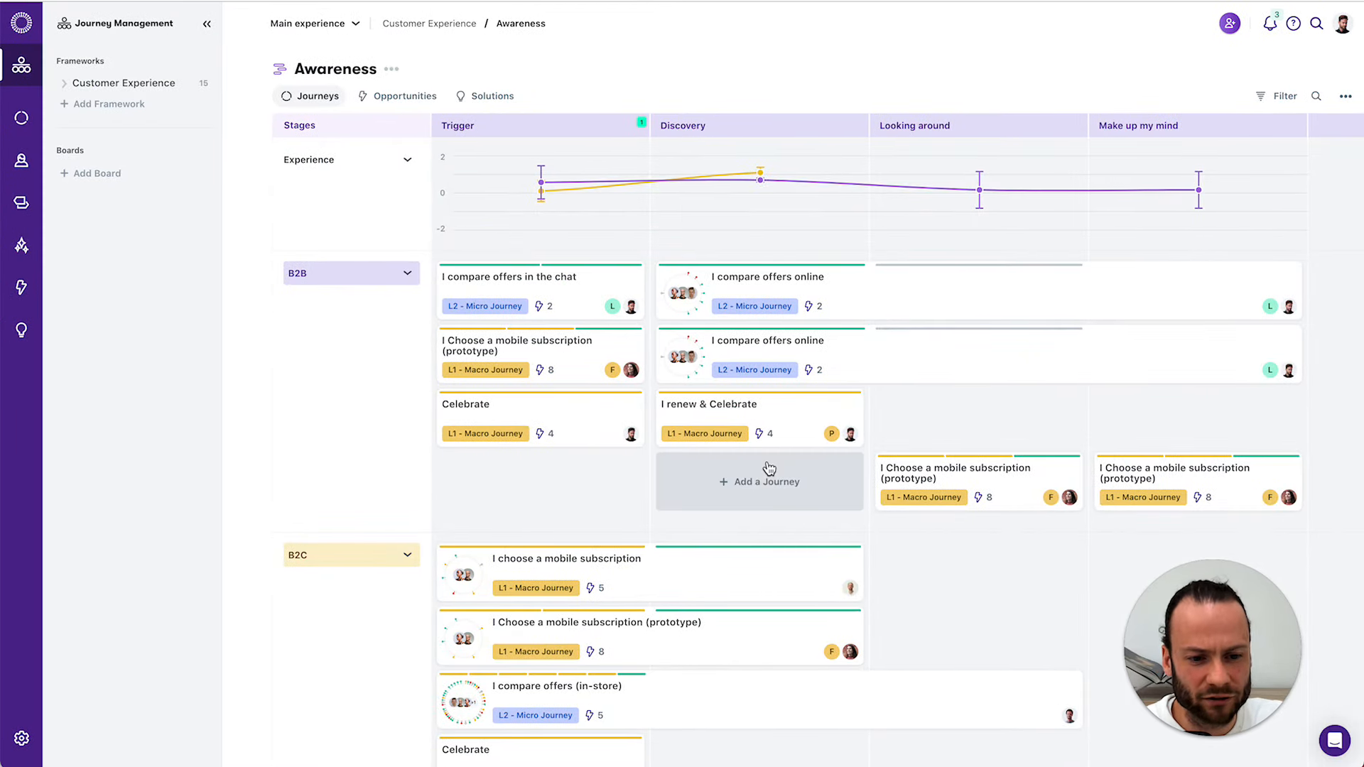
click(928, 581)
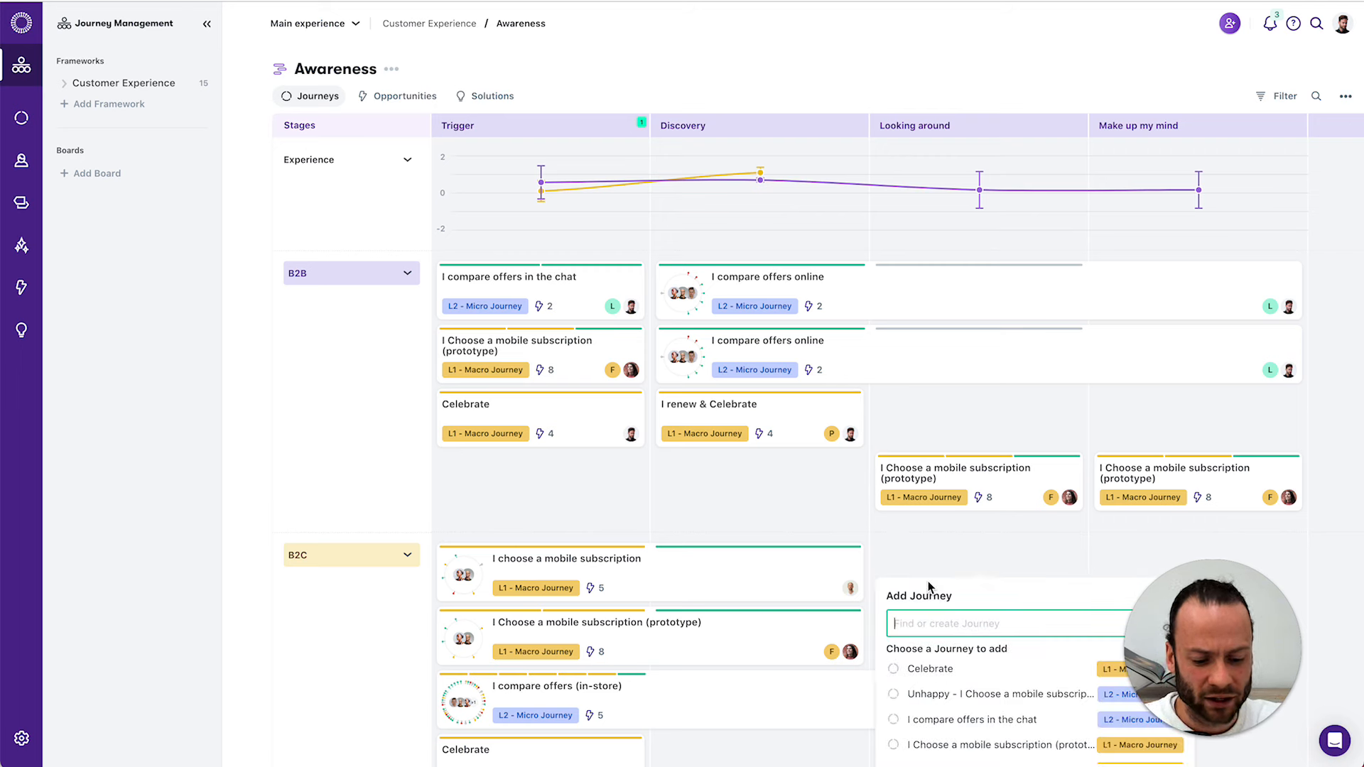
text(custom)
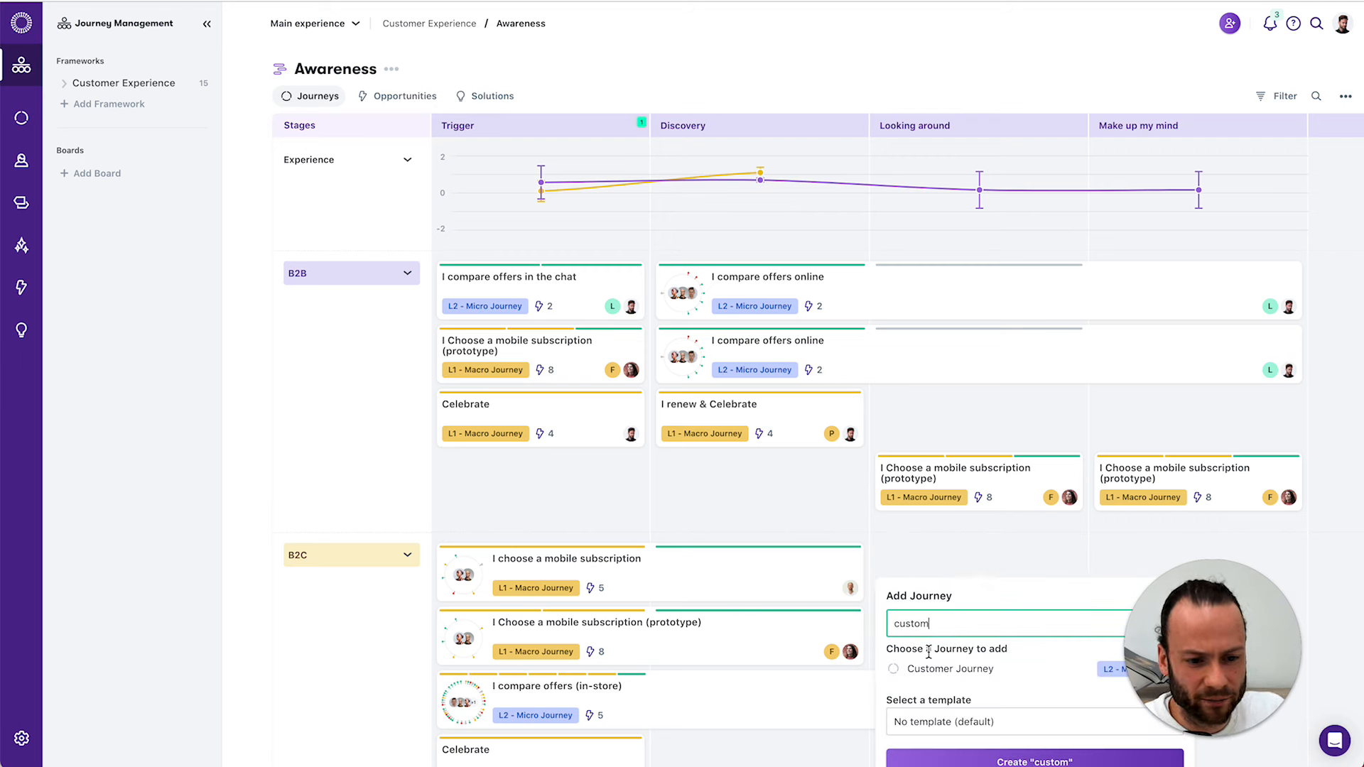
click(927, 674)
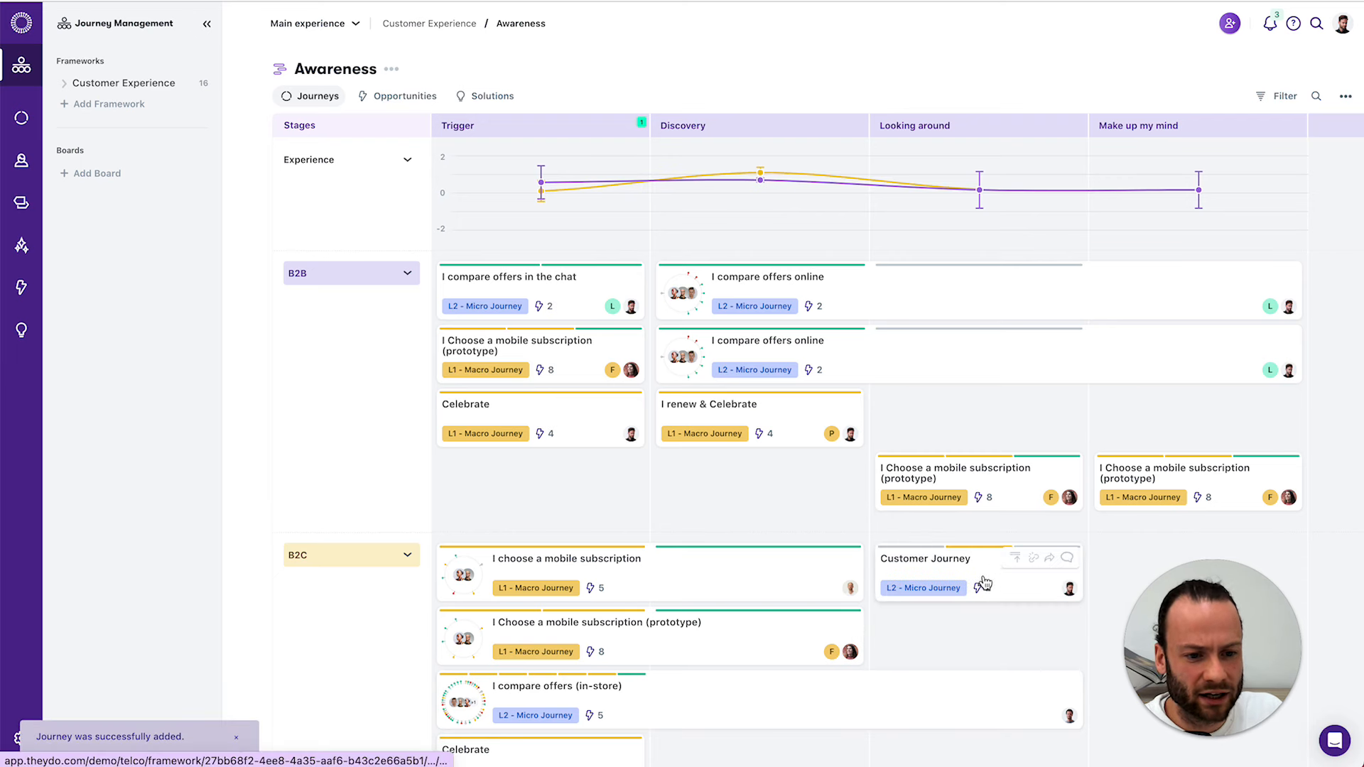
drag(937, 575, 472, 472)
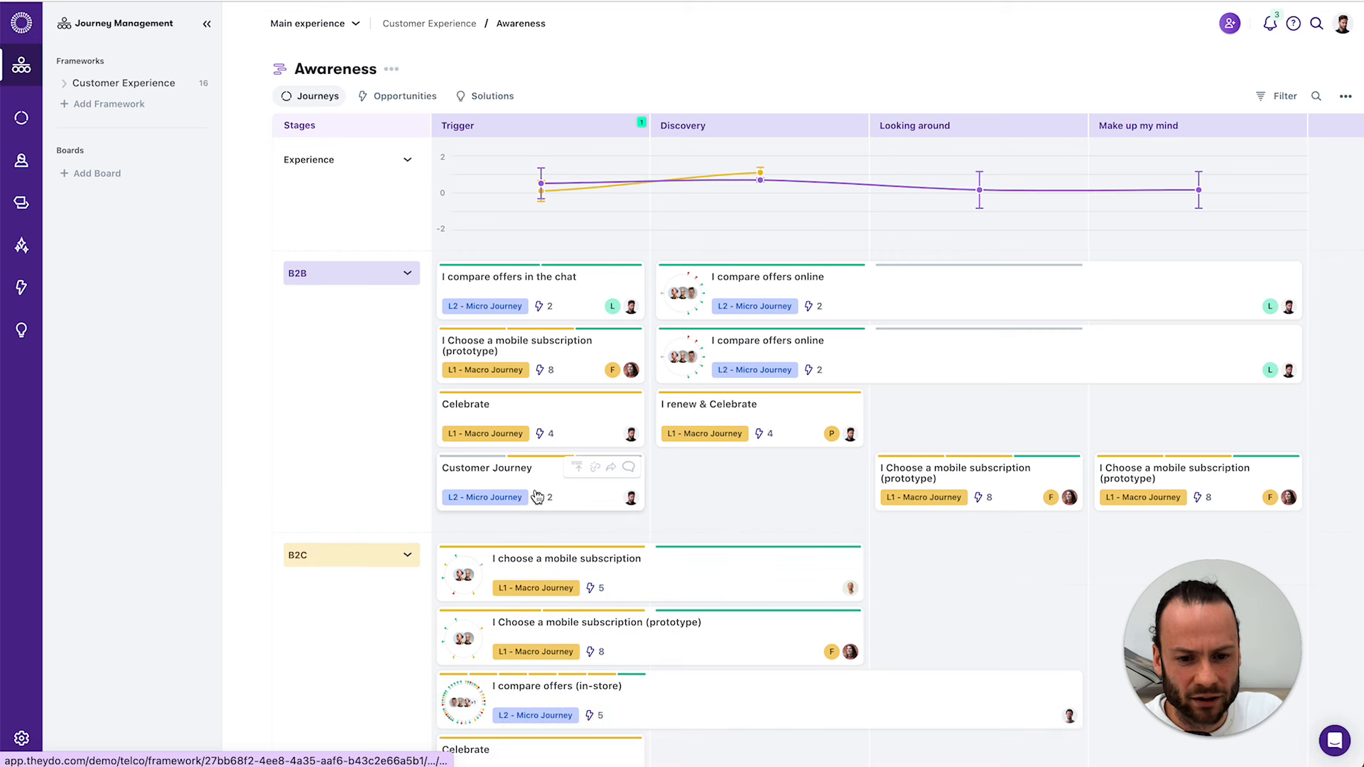
Step: Review the Awareness board's opportunities as a table and as a matrix, inspecting the "Improve information overview" bubble
mouse_move(542, 186)
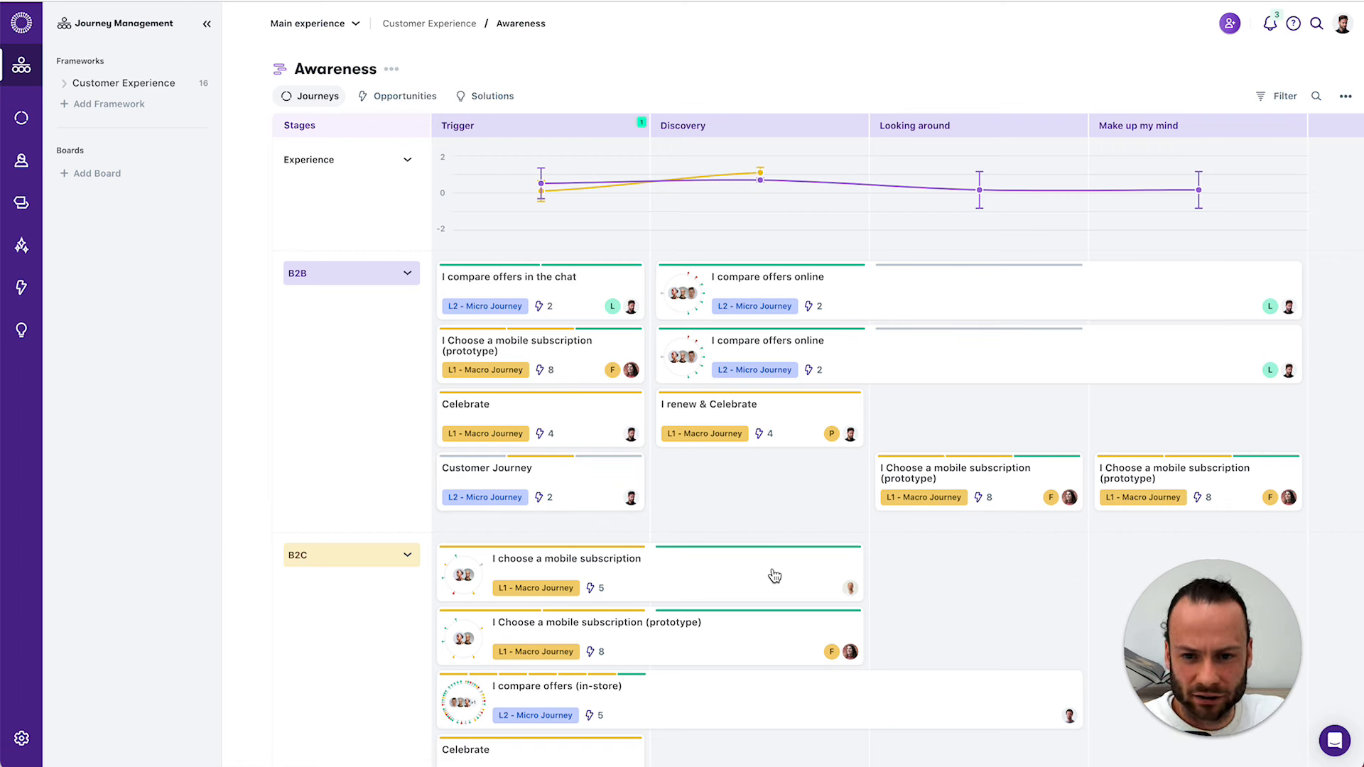
click(419, 103)
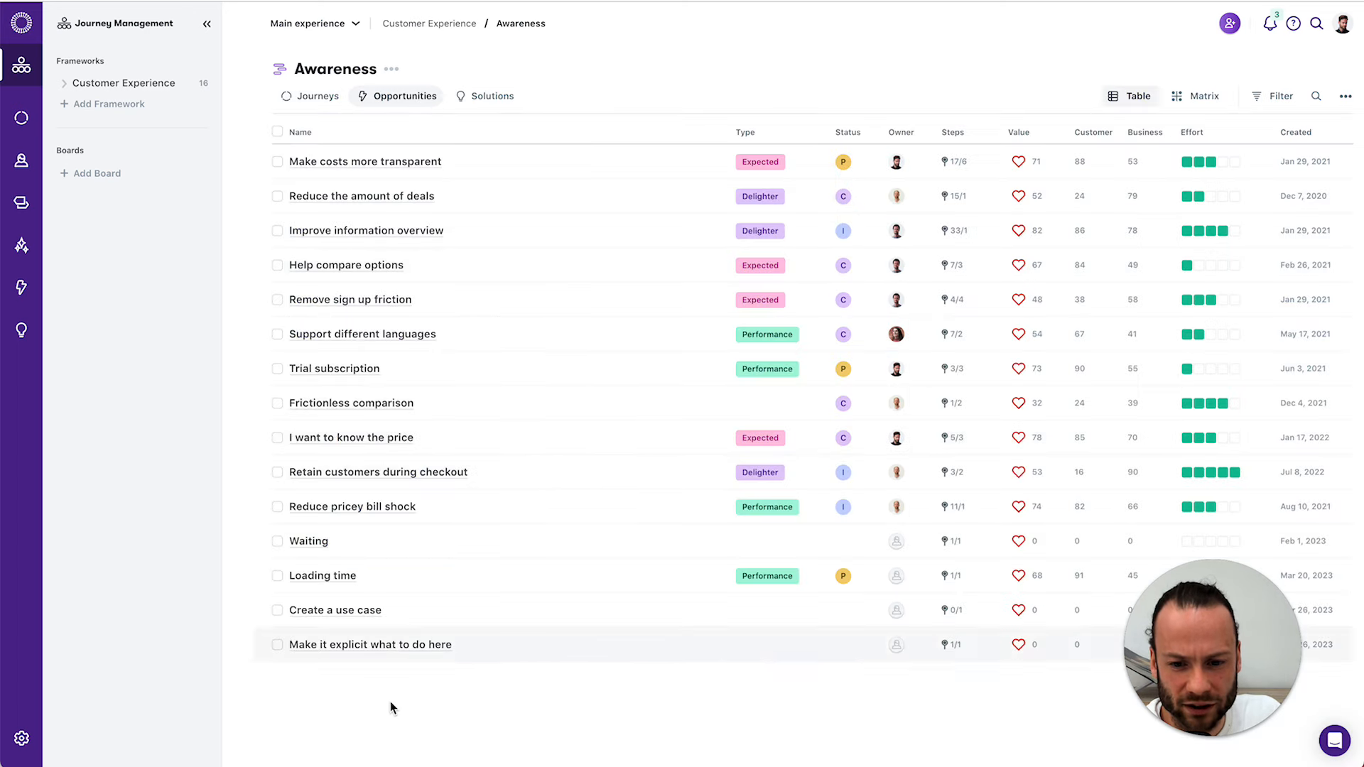
click(1197, 102)
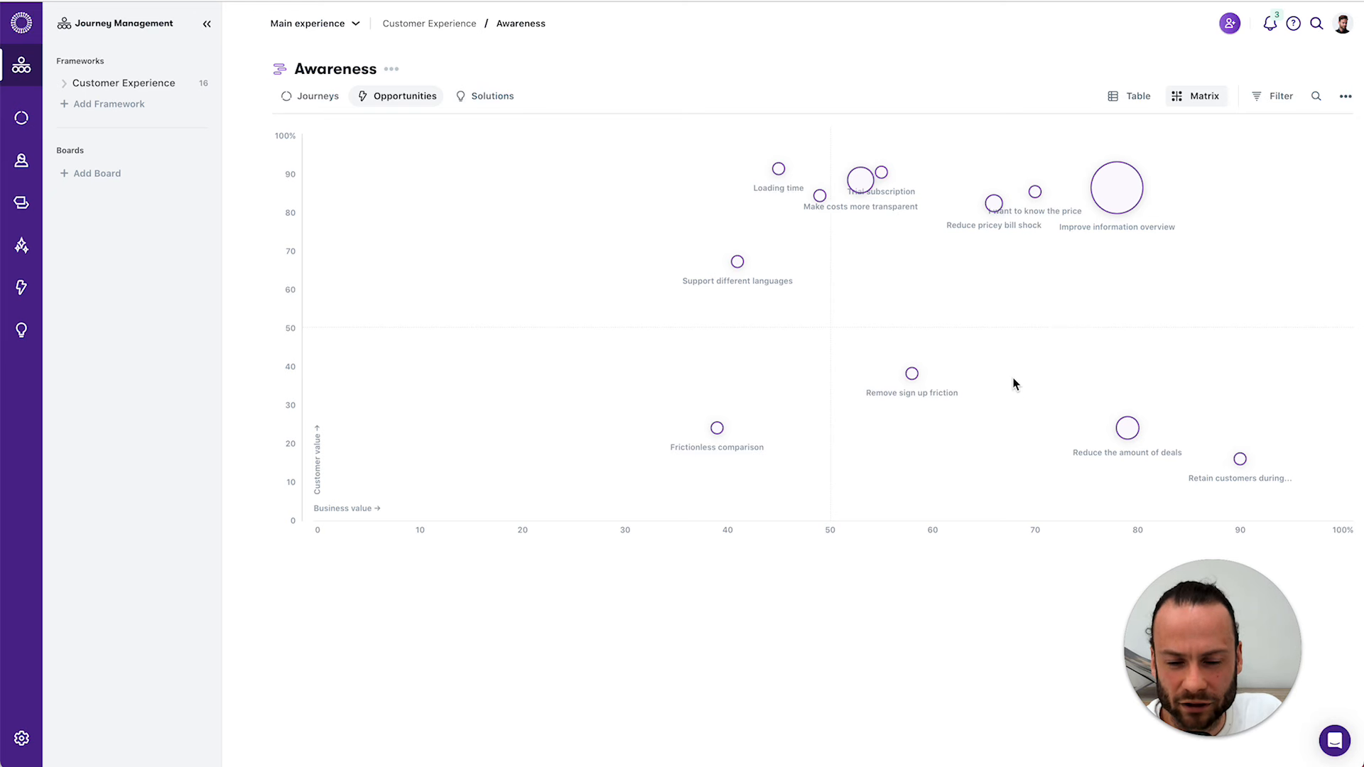
mouse_move(1128, 167)
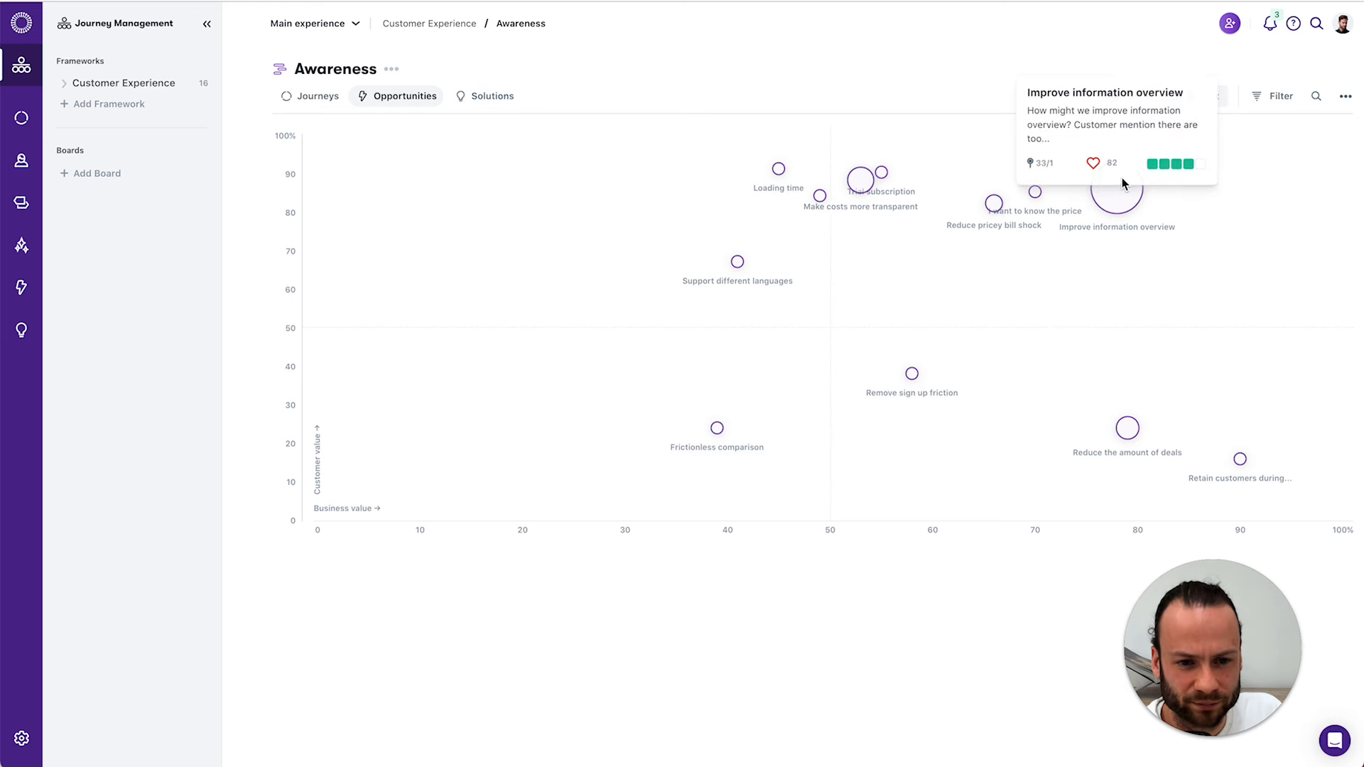
Step: Open the Customer Journey from the Awareness board's journeys and examine its experience, insights, solutions and opportunities at "I create my journey structure"
click(287, 99)
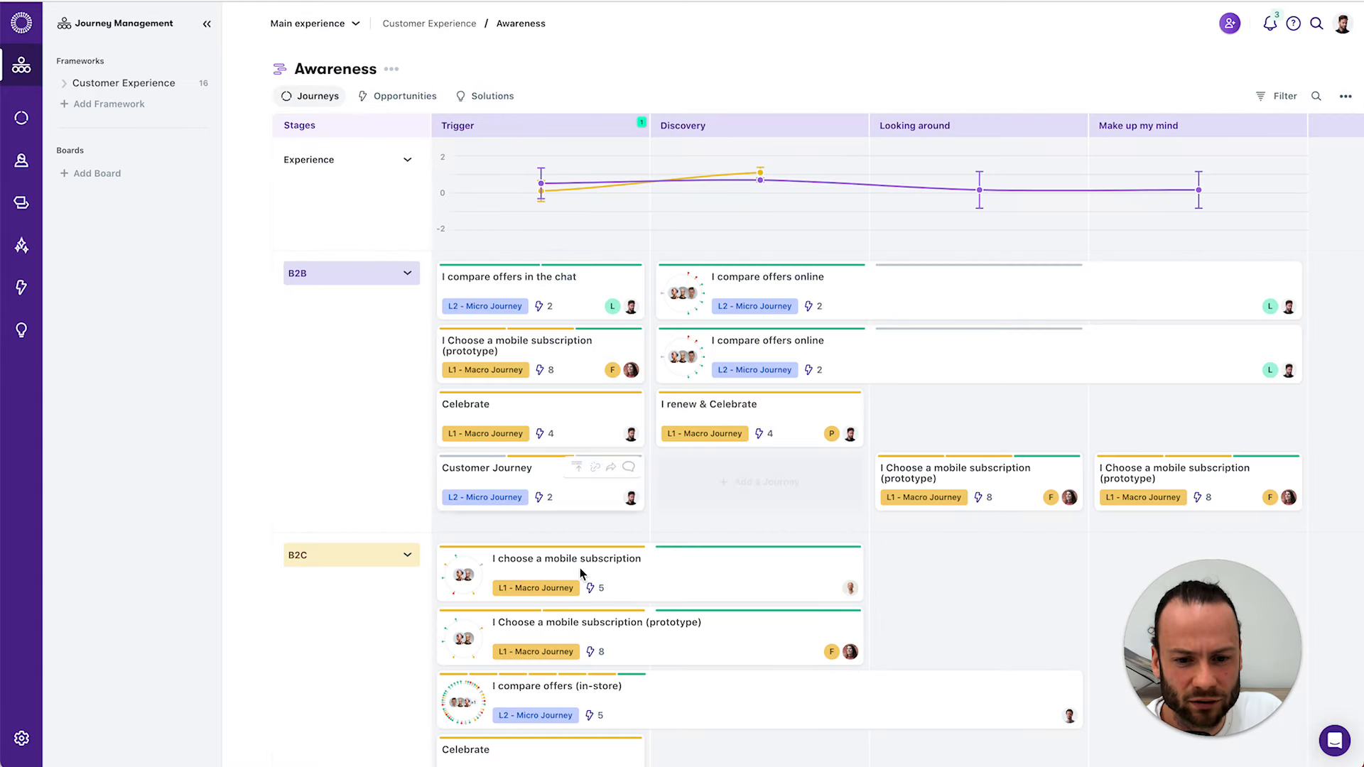
click(557, 503)
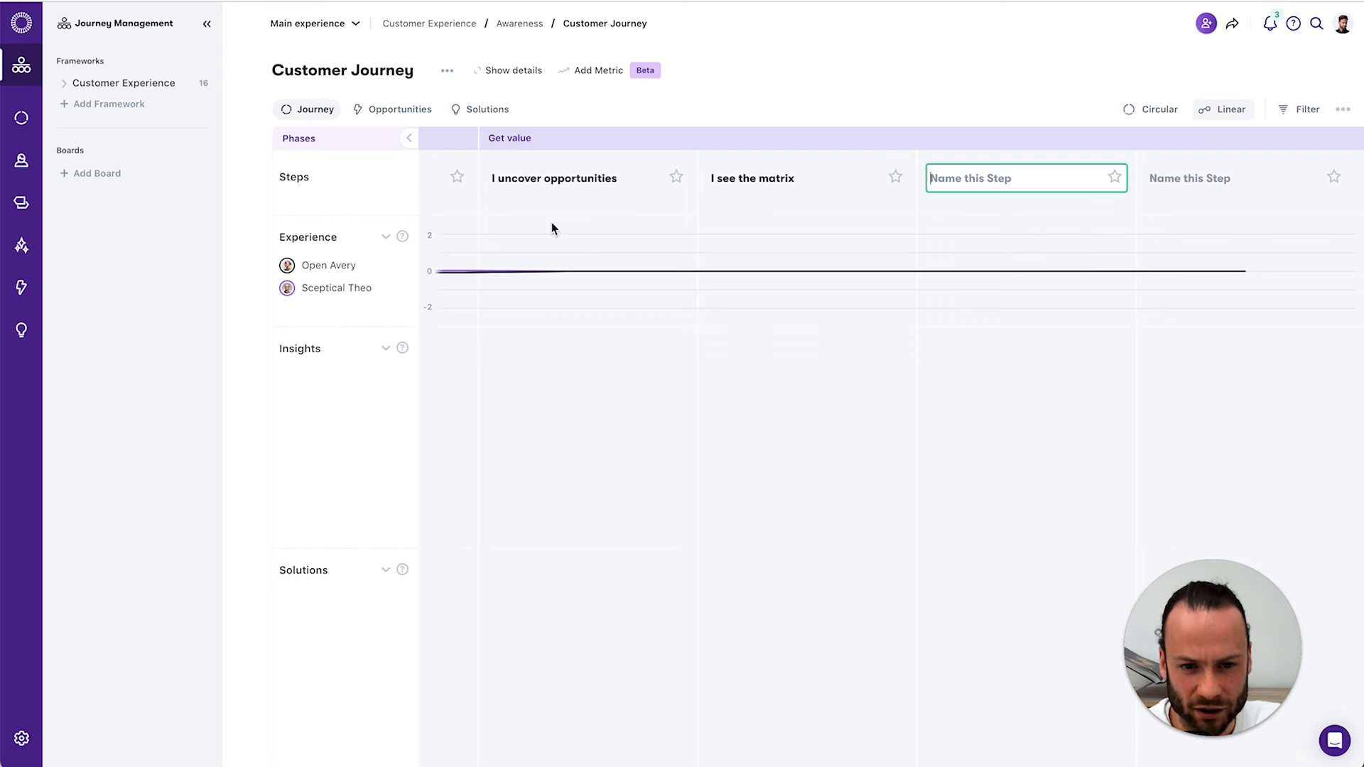
scroll(551, 227, left, 5)
scroll(729, 250, left, 4)
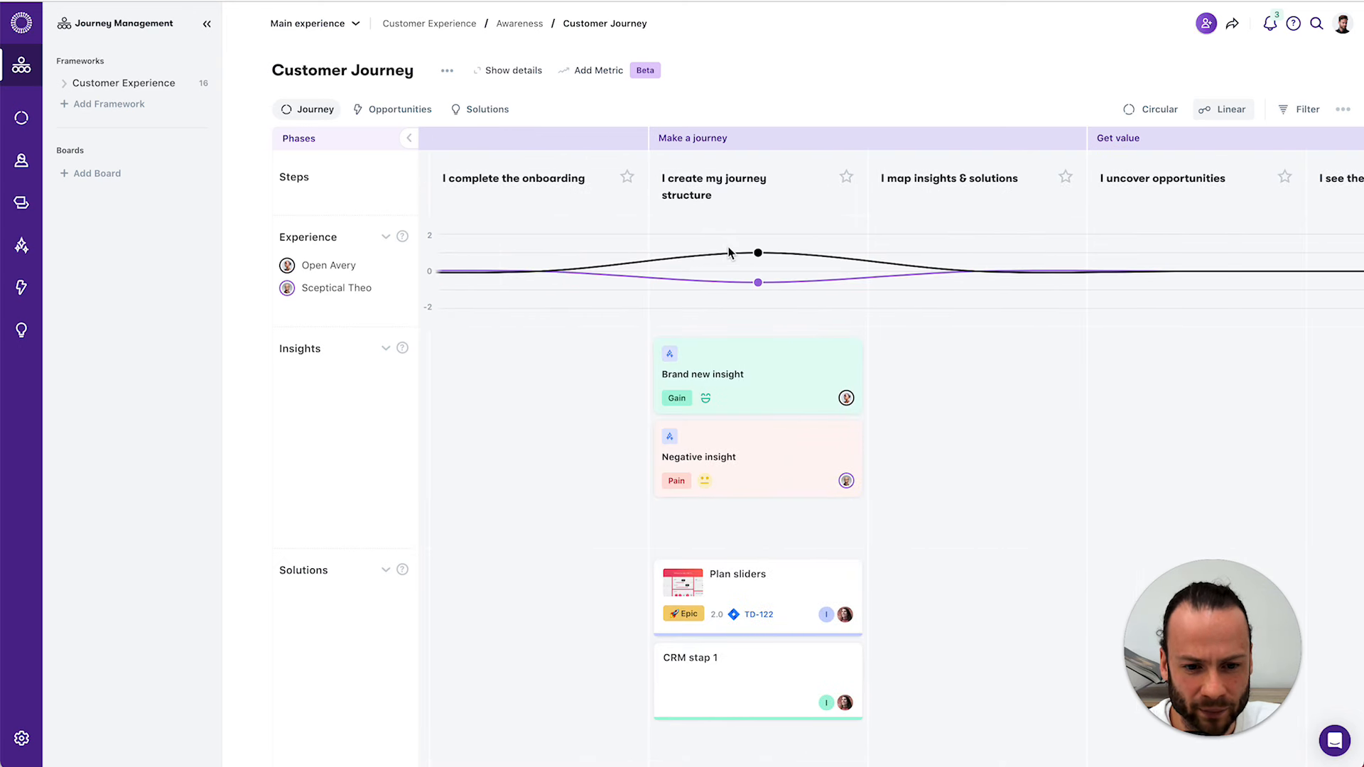
scroll(727, 246, down, 2)
scroll(728, 246, down, 1)
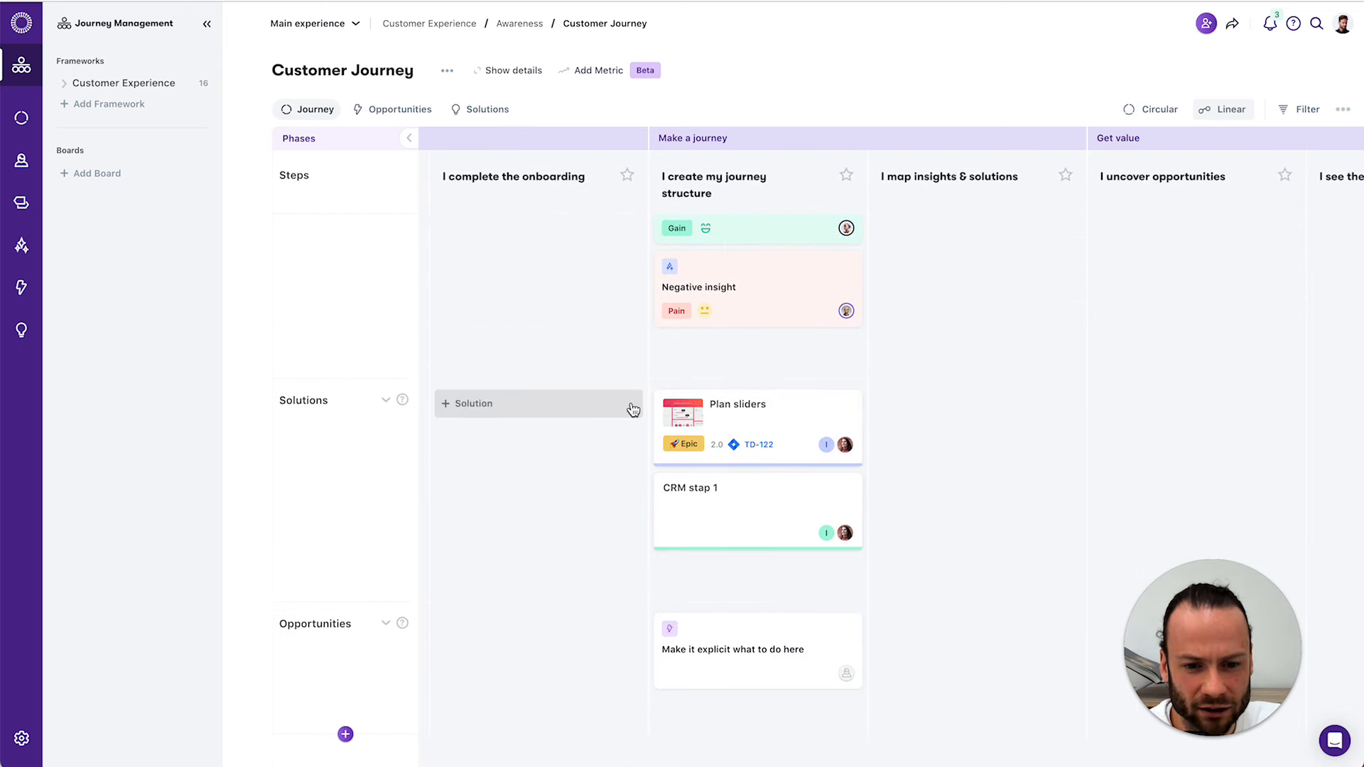
scroll(743, 565, up, 3)
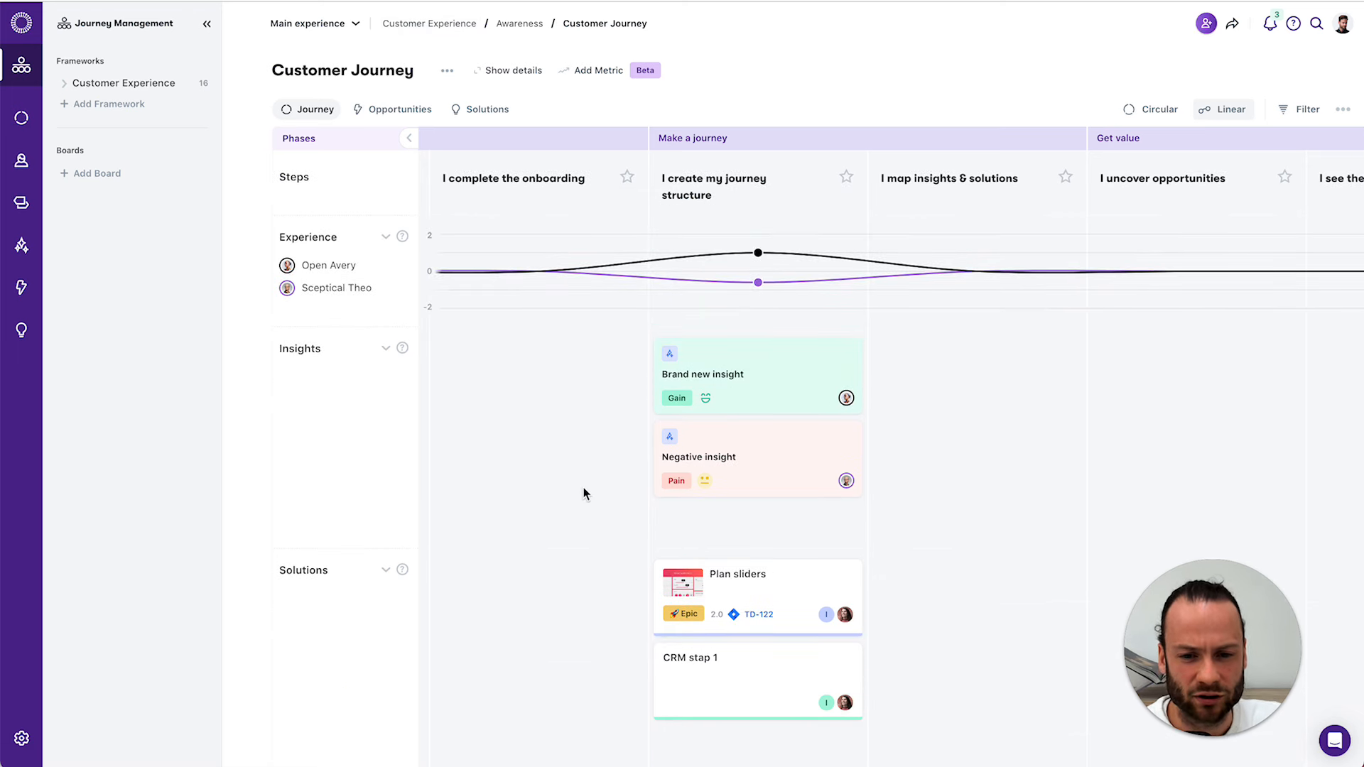
scroll(351, 386, down, 3)
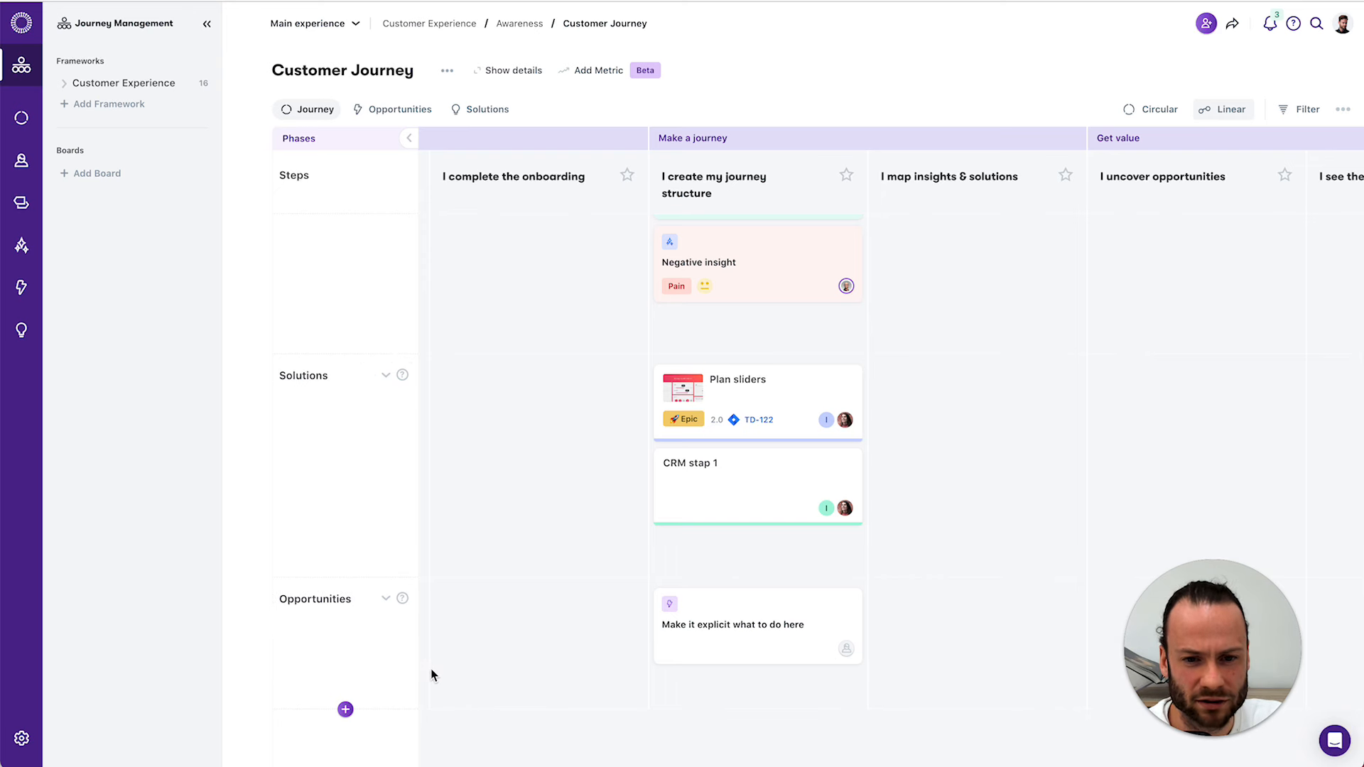
scroll(725, 664, up, 3)
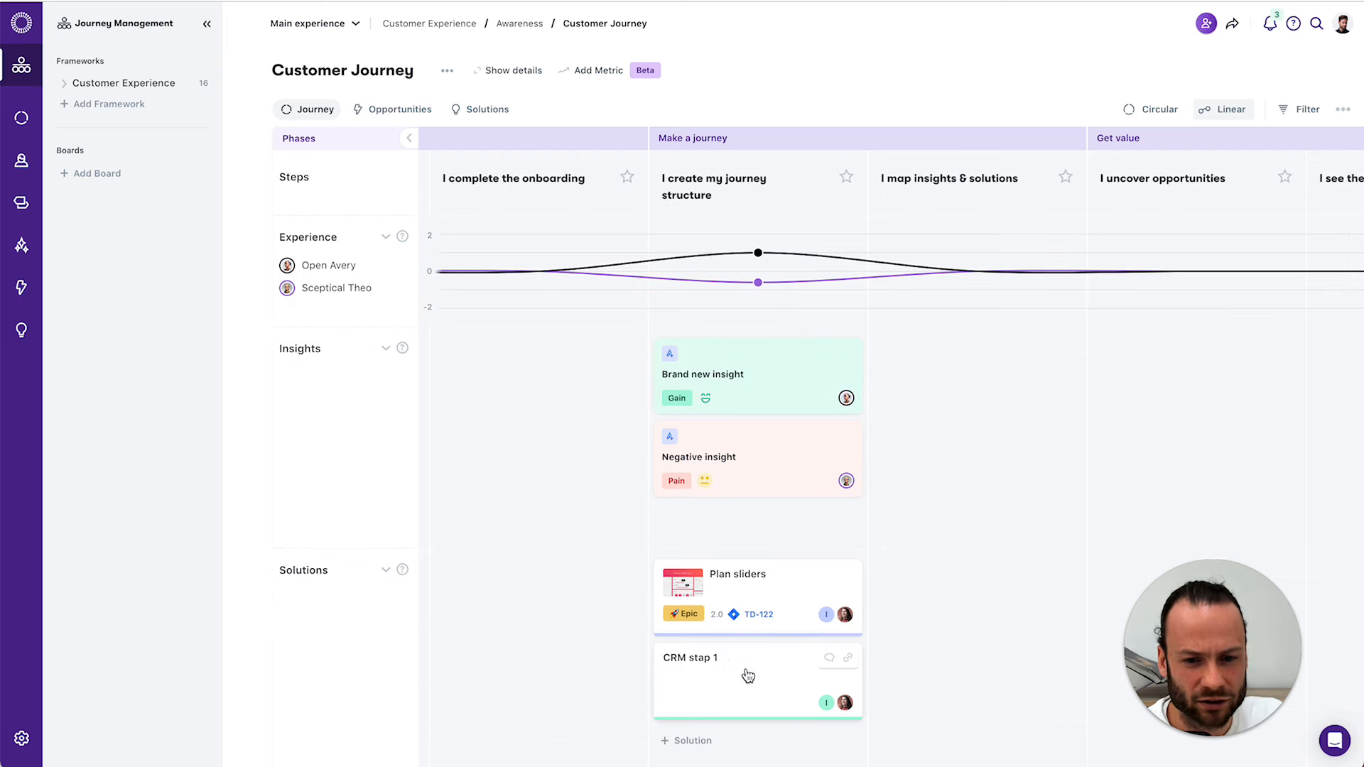